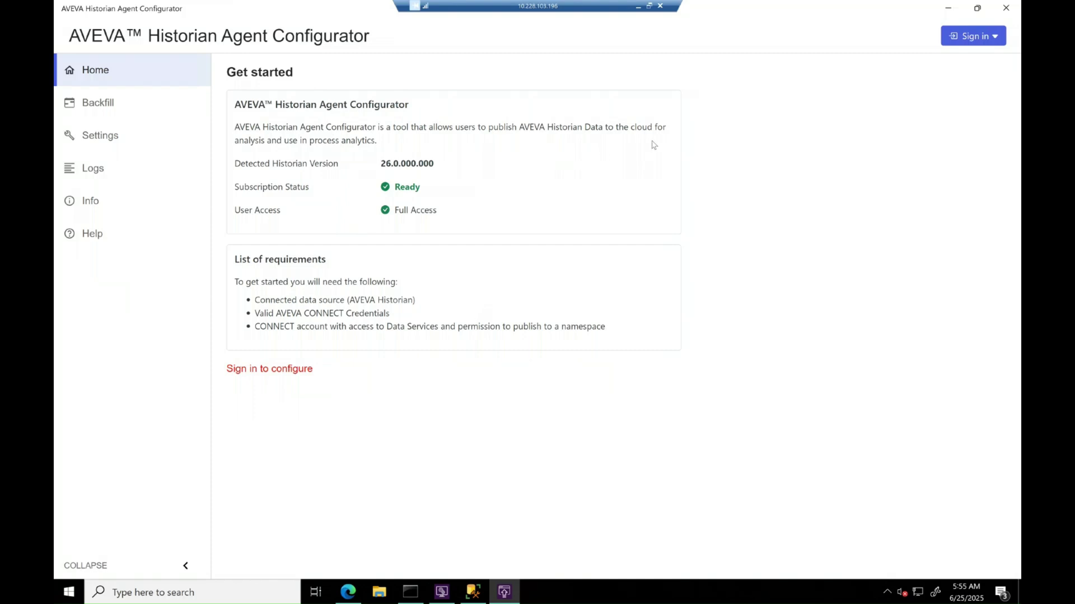
Sign in to the AvevaIntegration CONNECT environment with the saved e-mail and password, using the first listed account
click(973, 36)
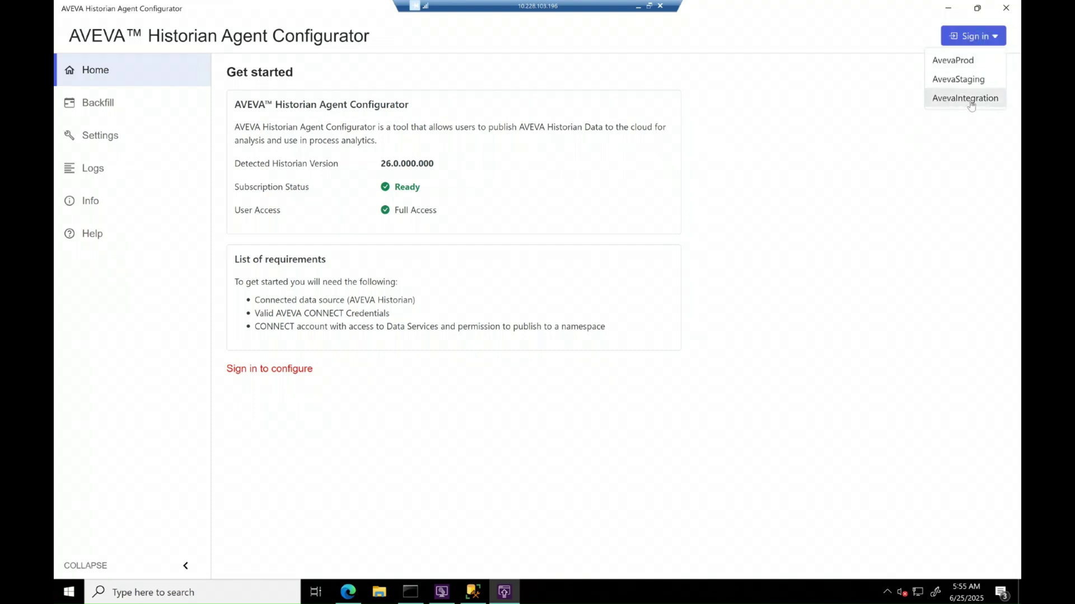
click(967, 95)
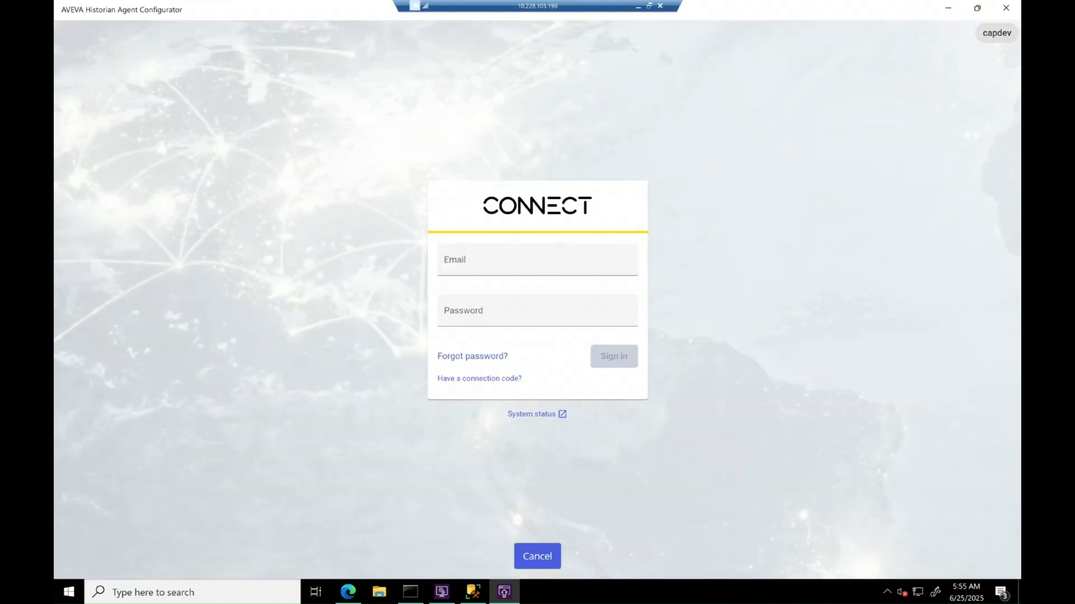
key(Down)
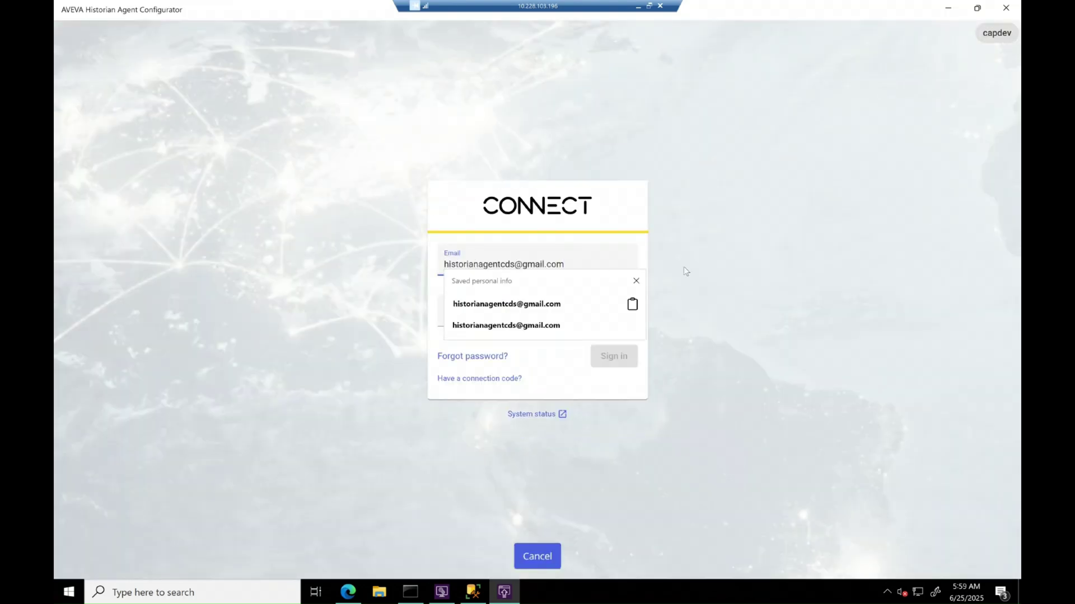
key(Tab)
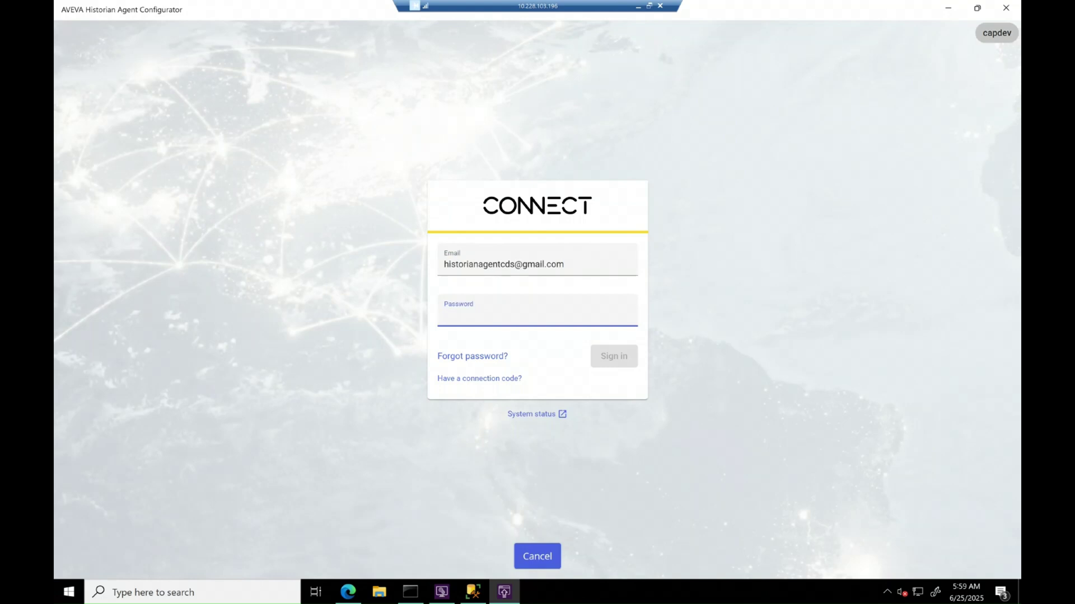
key(ctrl+v)
click(614, 357)
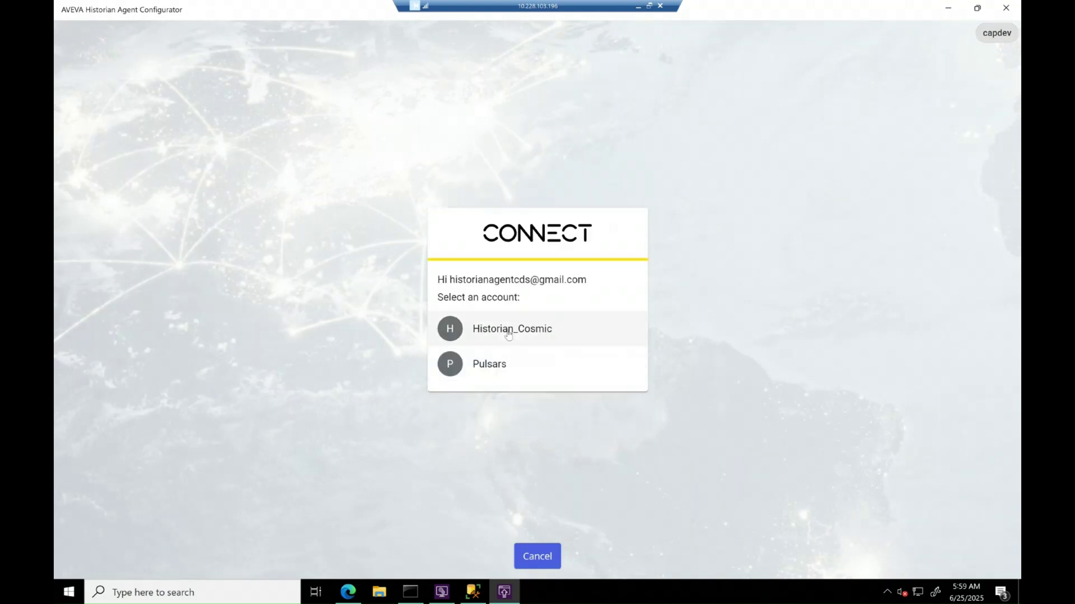
click(484, 327)
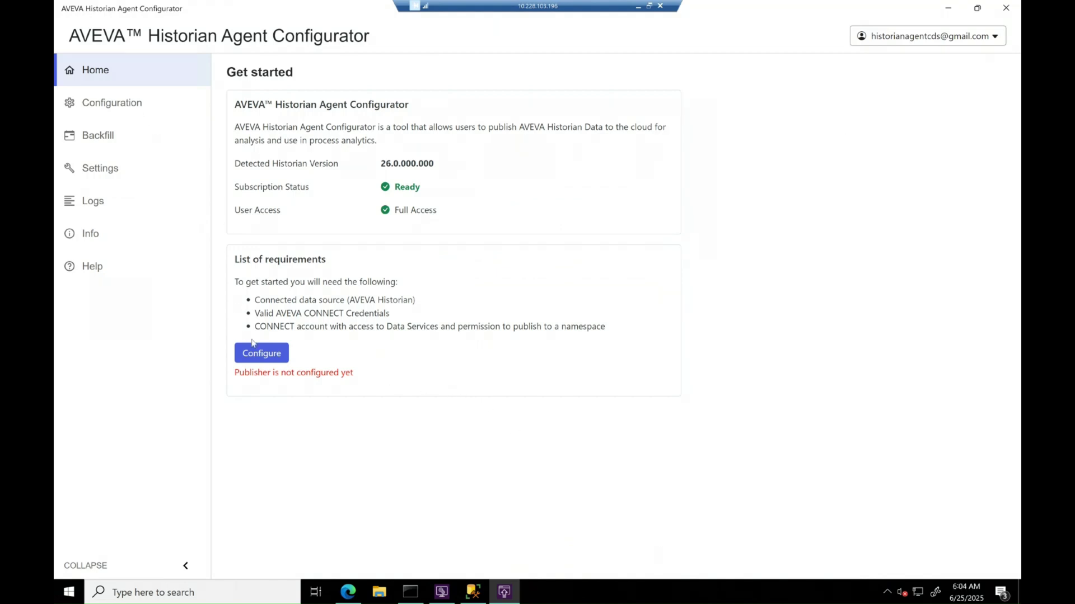
Start publisher configuration and accept the default store-forward folder and namespace
click(126, 107)
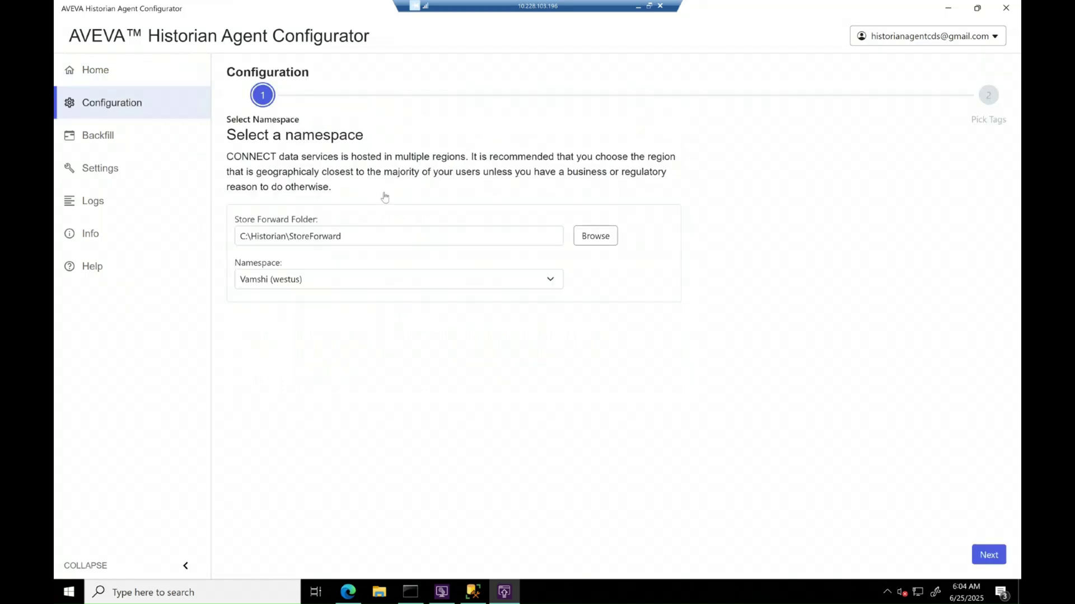
click(121, 138)
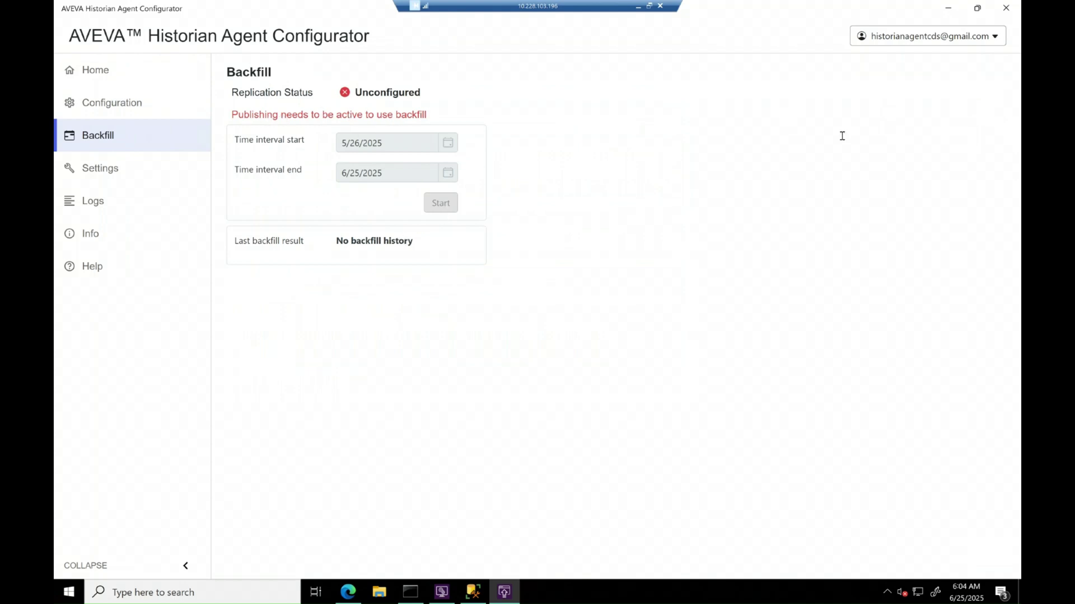
click(115, 74)
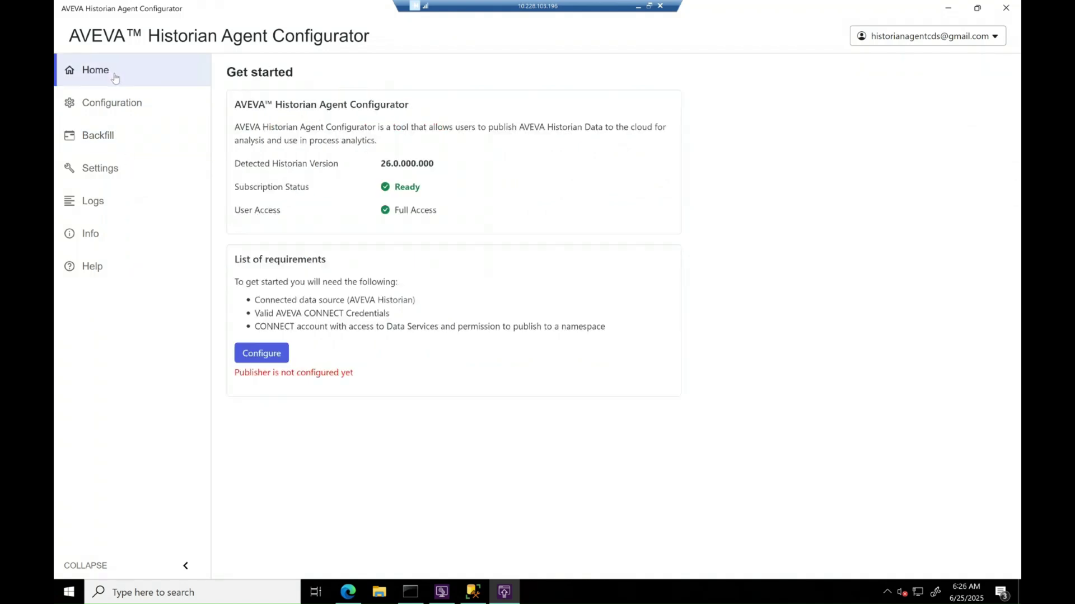
click(264, 359)
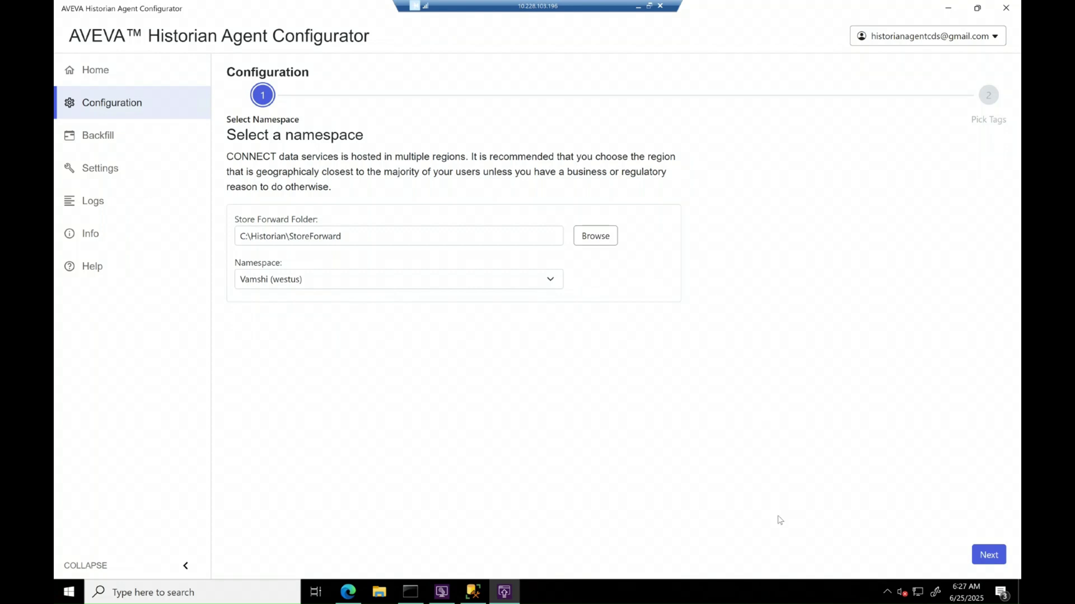
click(990, 556)
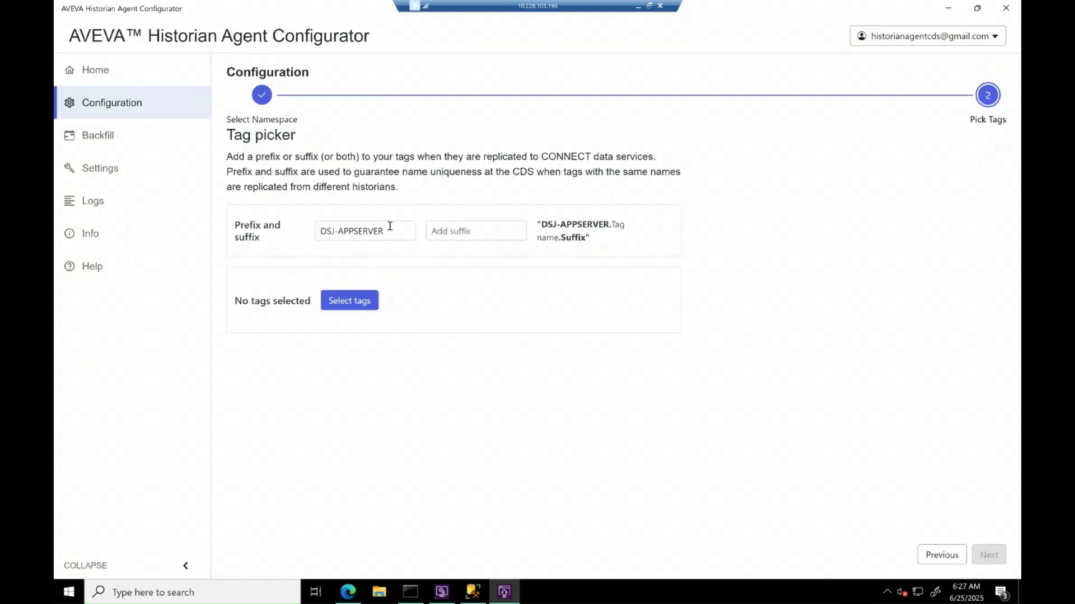
Replace the default tag prefix with DemoTags
drag(391, 230, 305, 231)
key(BackSpace)
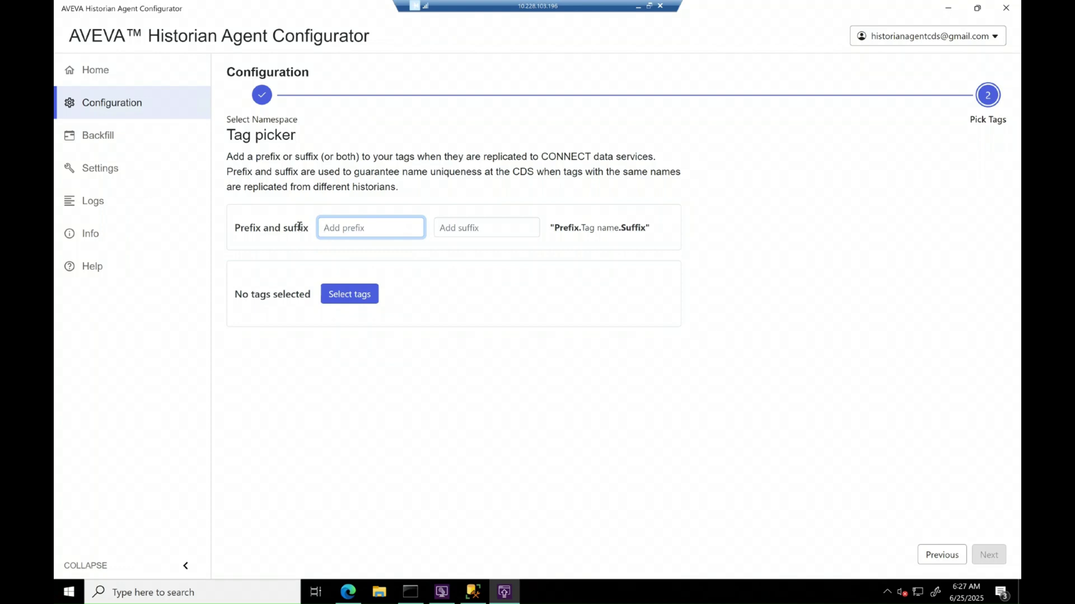
text(DemoTags)
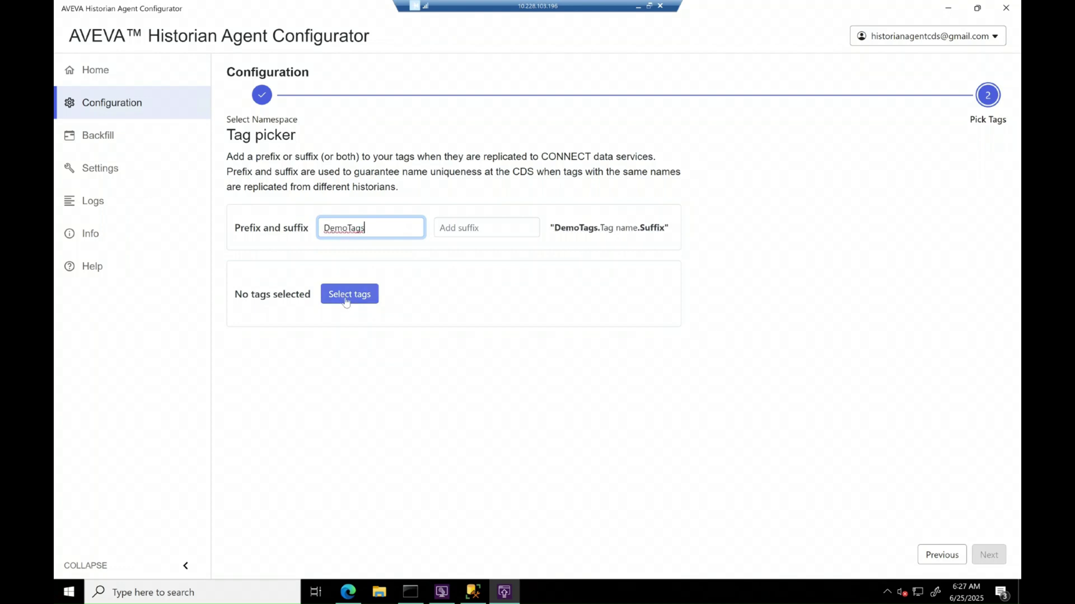
Add tags Analog0799, AnalogDouble0251, Discrete0609 and string1249 to the selection and save it
click(347, 303)
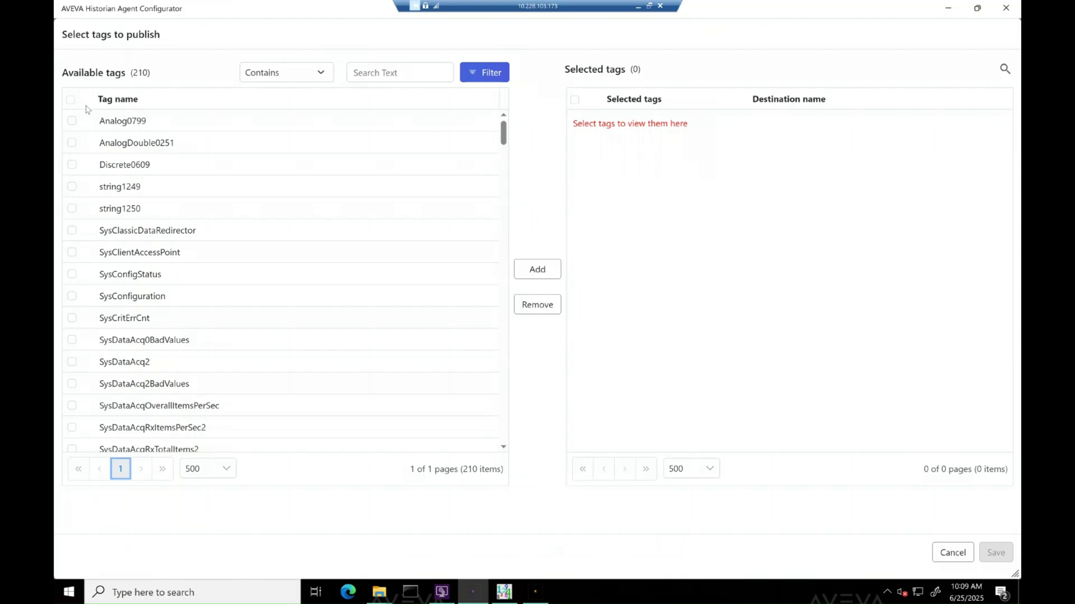
click(70, 100)
click(70, 99)
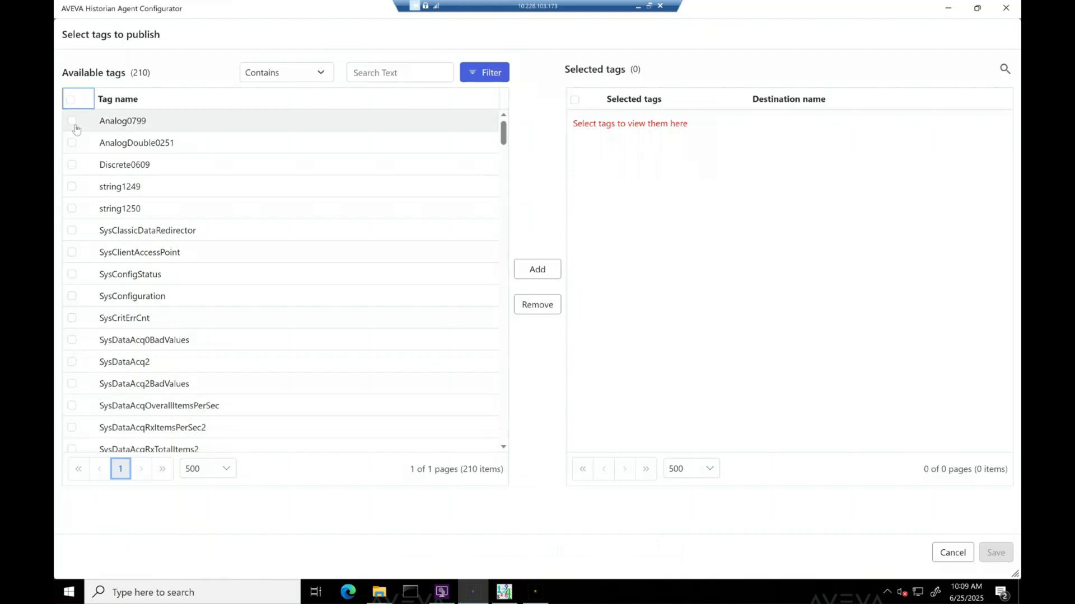
click(351, 74)
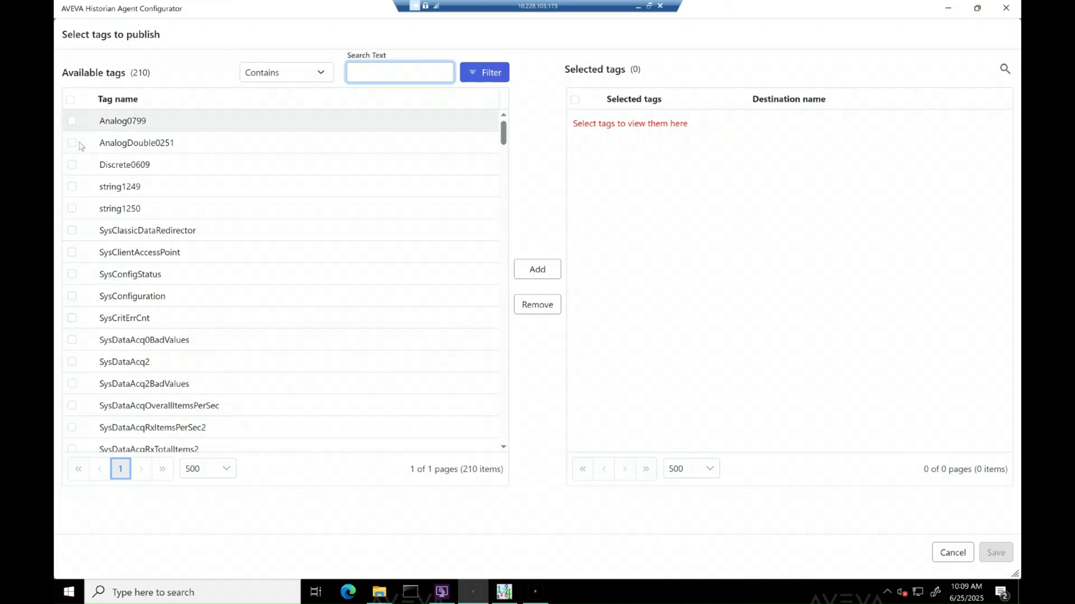
click(72, 120)
click(71, 143)
click(72, 165)
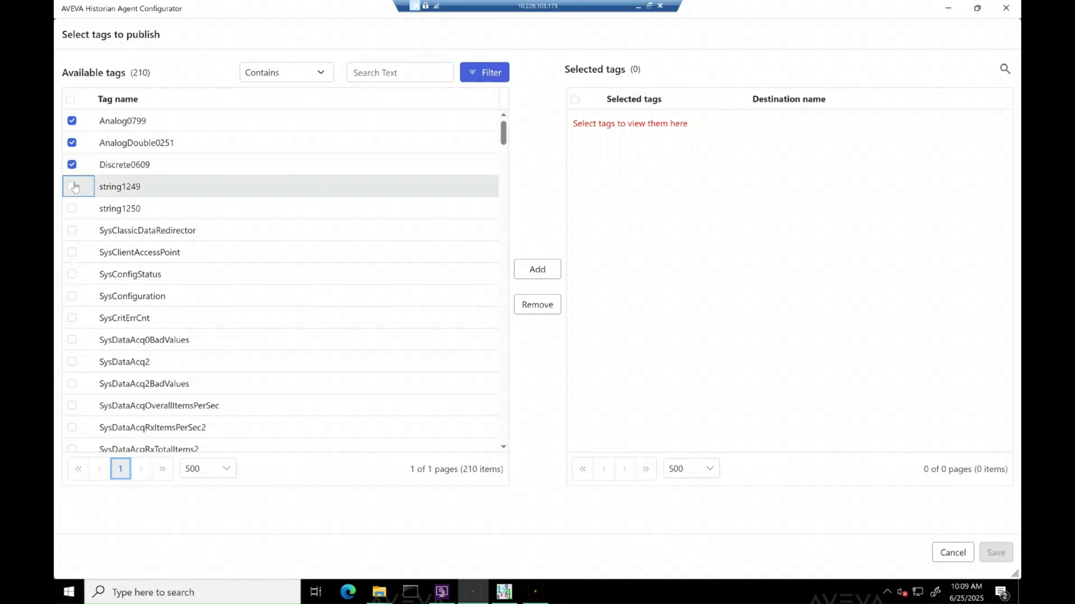
click(71, 186)
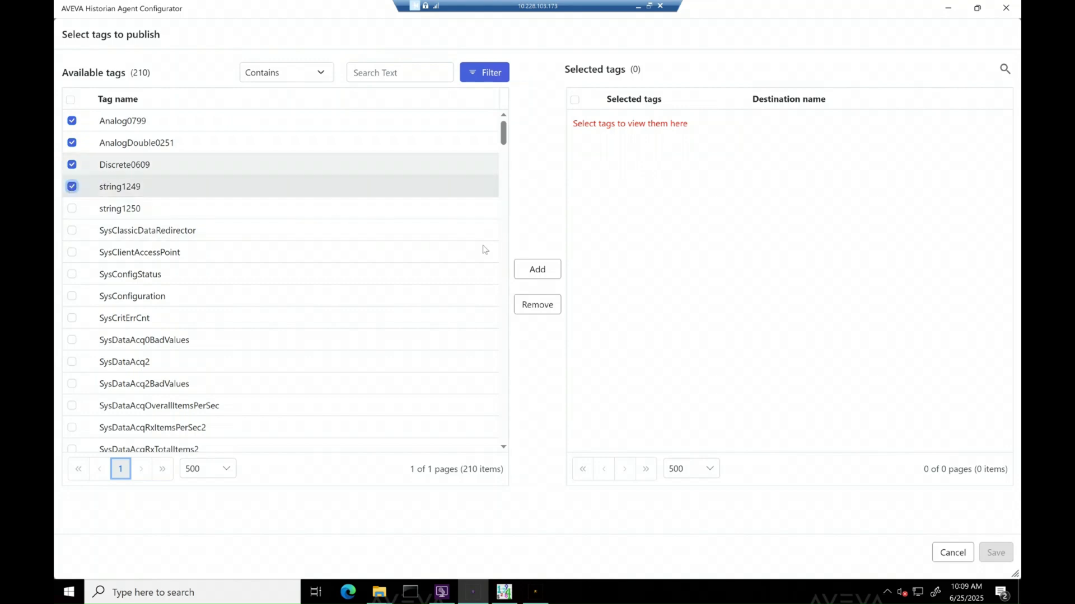
click(536, 270)
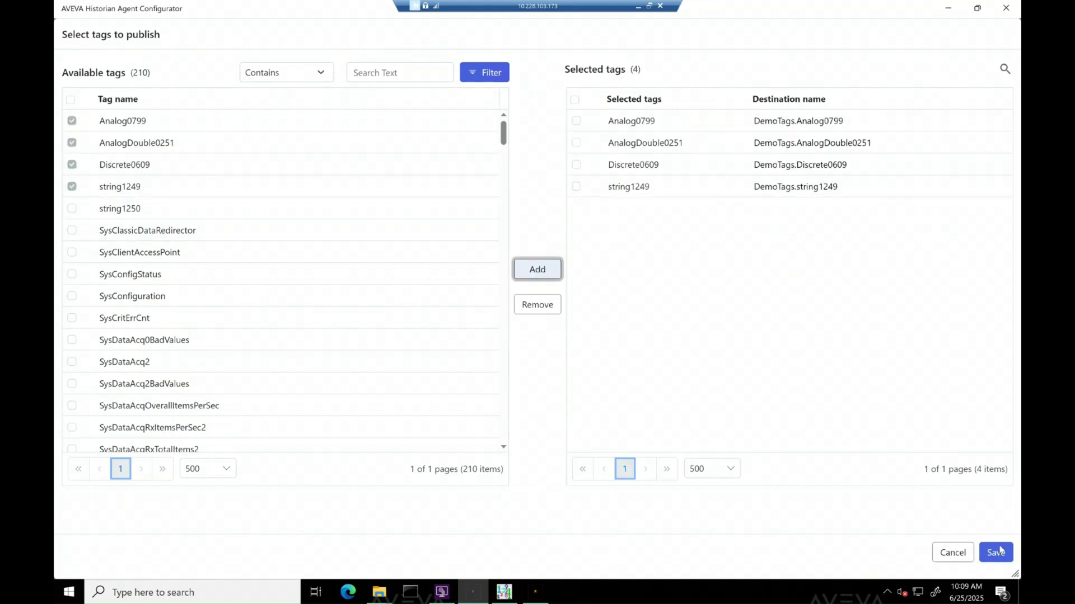
click(1000, 554)
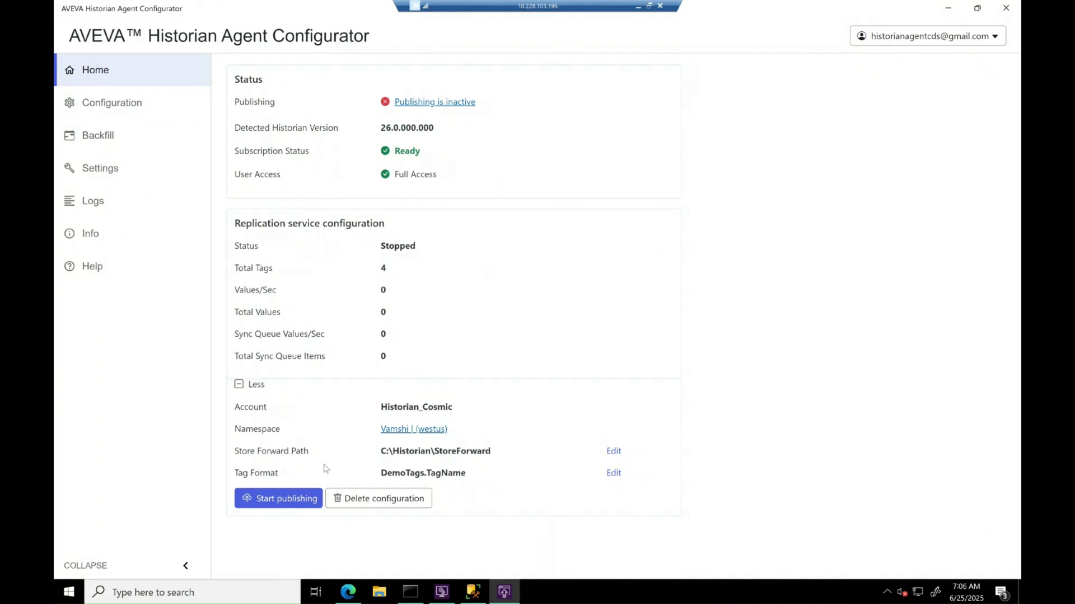
Start publishing the four DemoTags tags and confirm all processes are Running
click(278, 499)
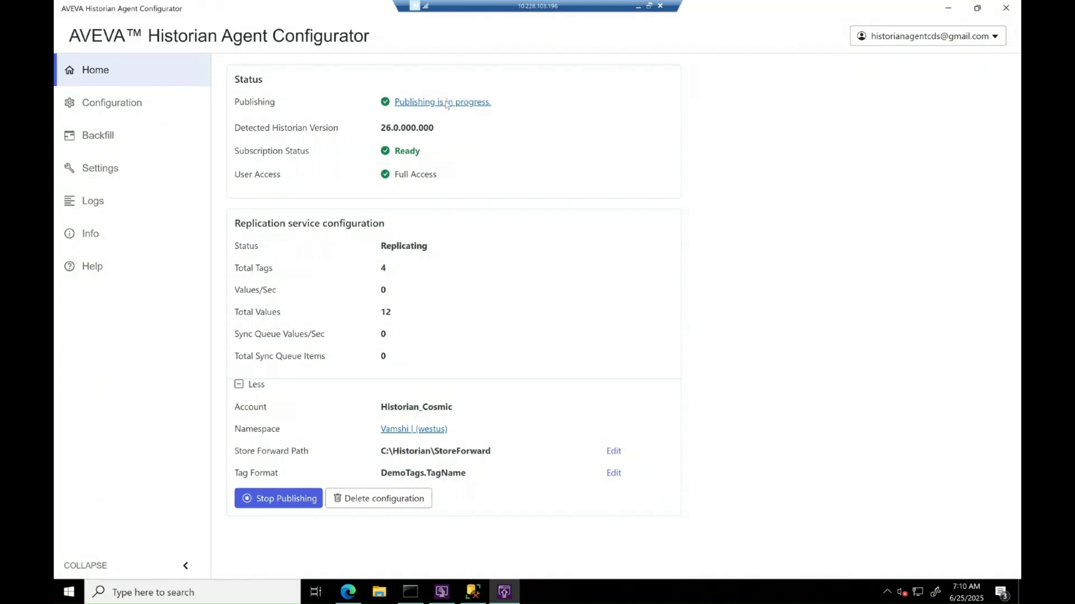
click(439, 103)
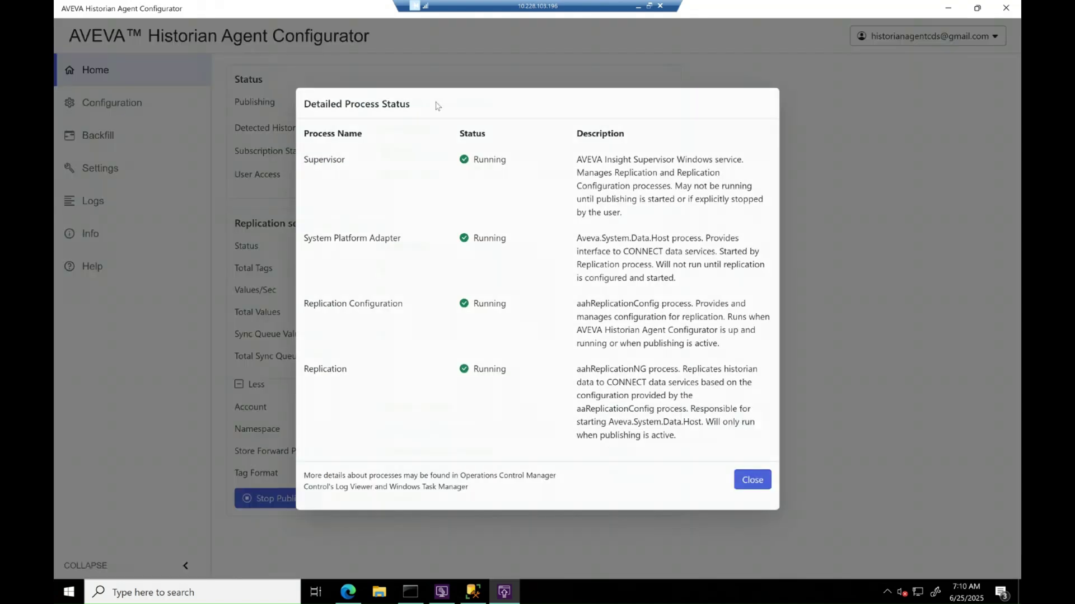
click(752, 480)
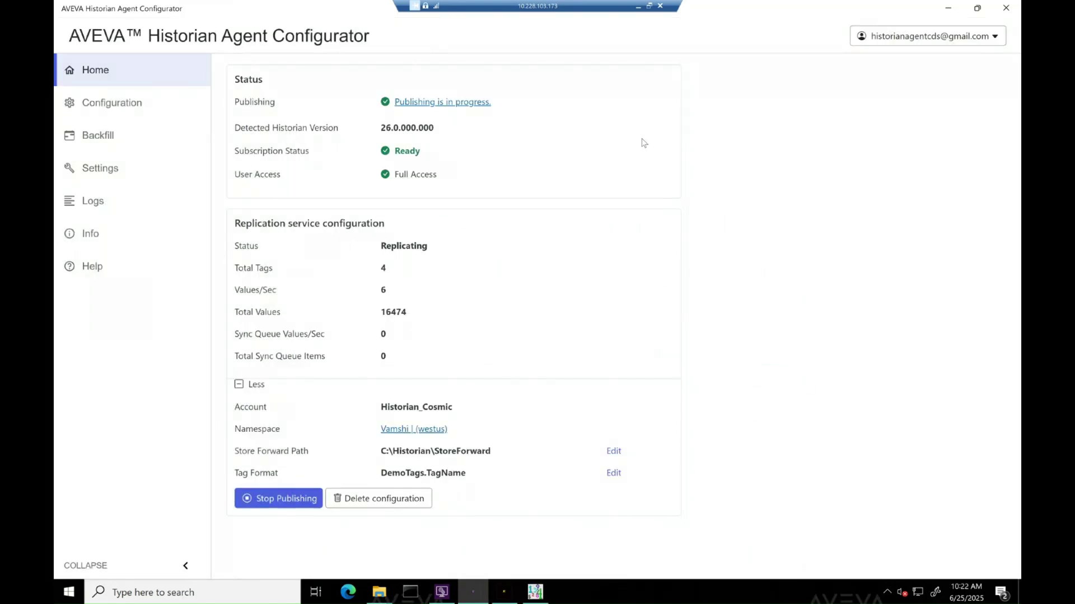
Search CONNECT streams for DemoTags* and open each tag in its own trend view
click(638, 6)
click(554, 109)
text(D)
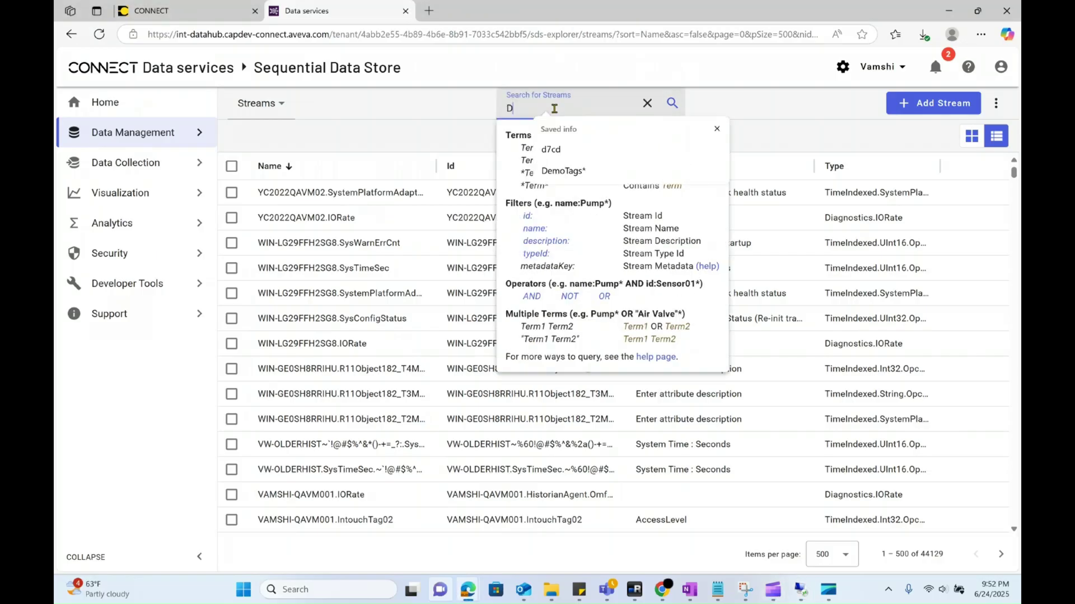
text(emoTags*)
key(Return)
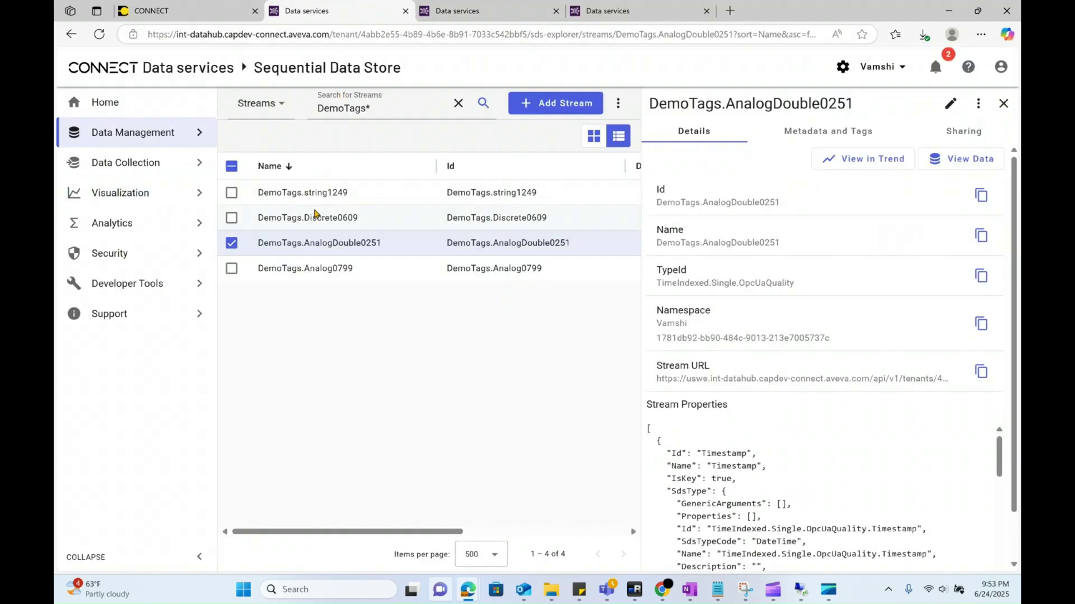
click(308, 218)
click(853, 159)
click(336, 10)
click(312, 189)
click(852, 160)
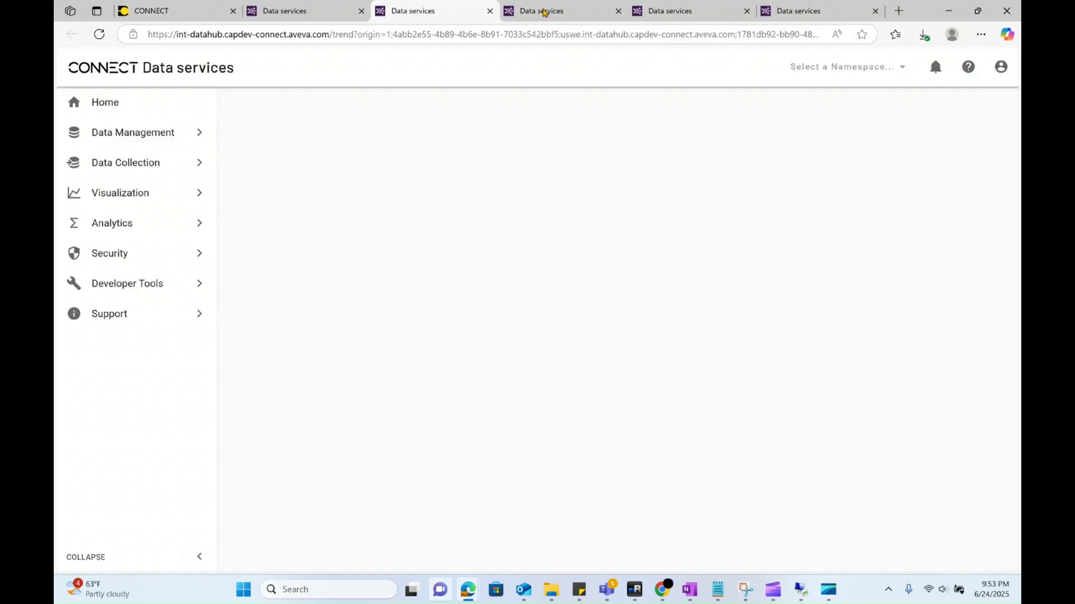
Set the string1249, Discrete0609, AnalogDouble0251 and Analog0799 trends to the last 5 minutes
click(479, 411)
click(647, 218)
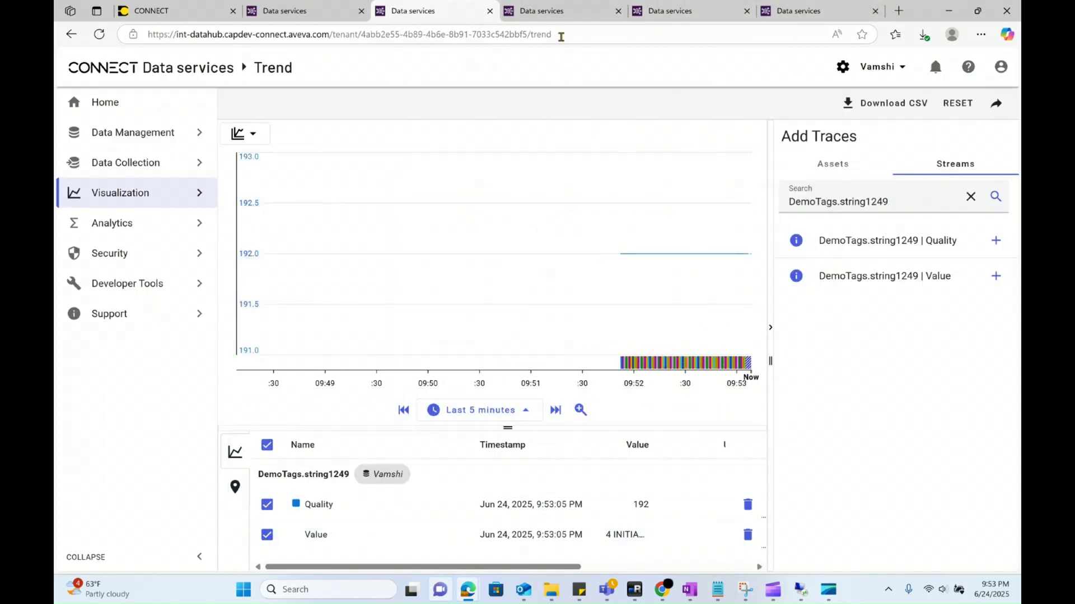
click(560, 10)
click(478, 411)
click(647, 217)
click(672, 11)
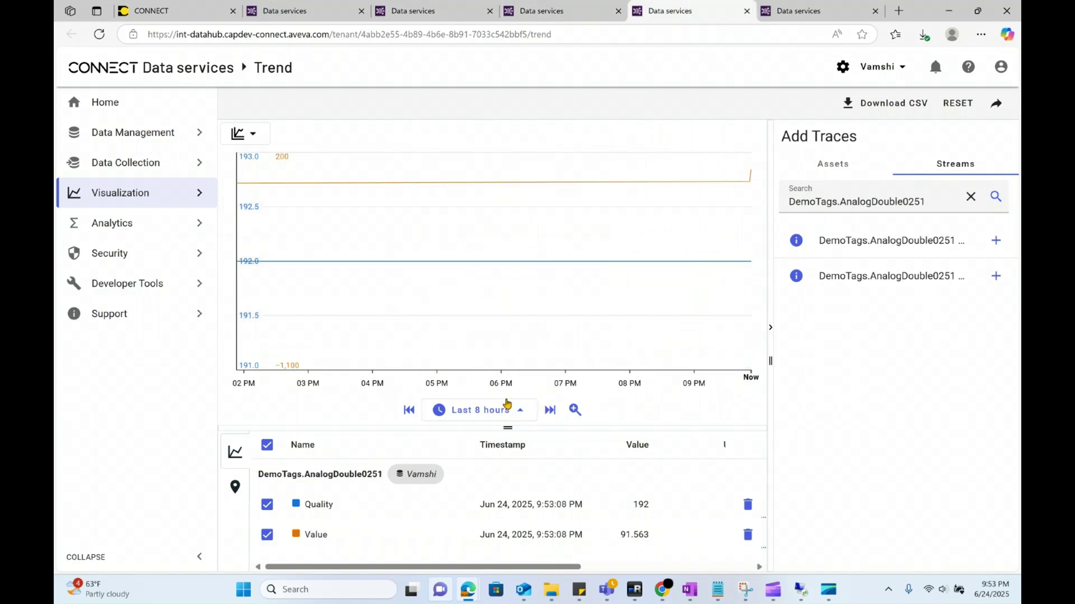
click(479, 410)
click(649, 218)
click(800, 11)
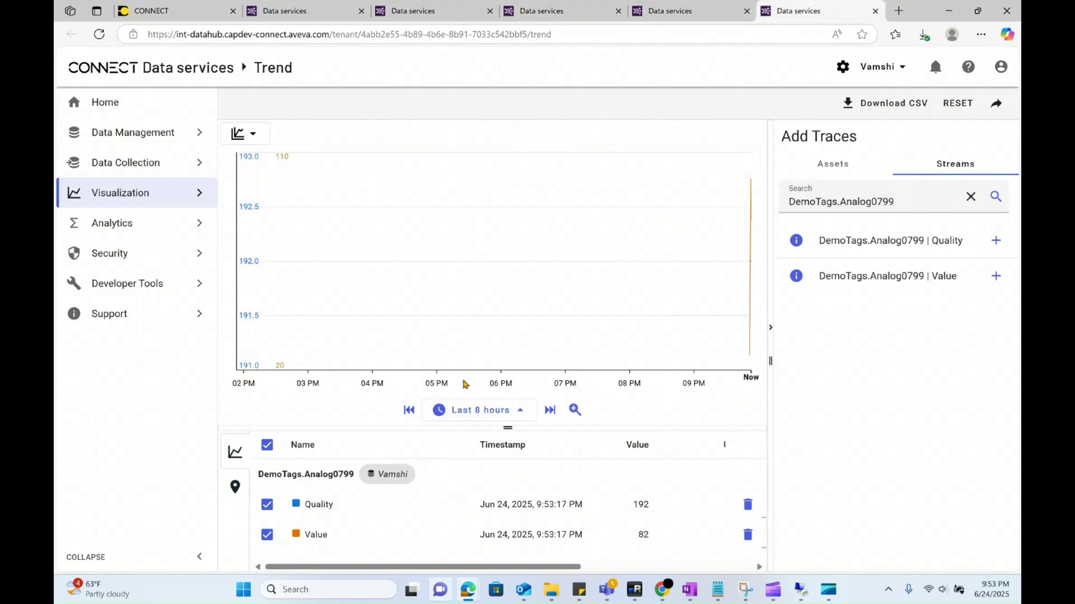
click(479, 410)
click(646, 218)
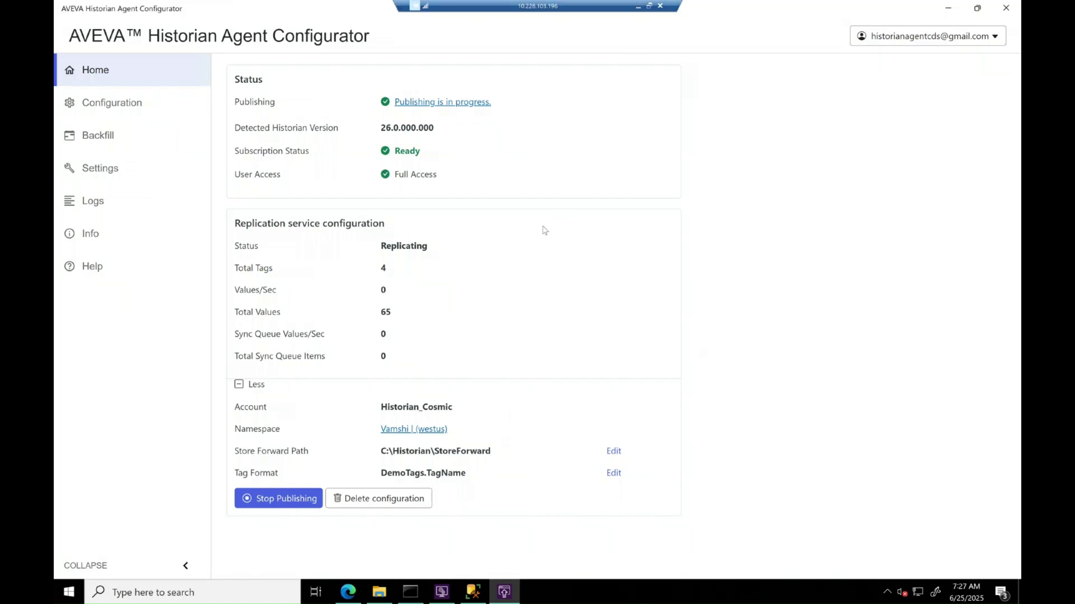
On the Backfill page, change the interval start date to 6/10/2025 and start editing the end date
click(106, 137)
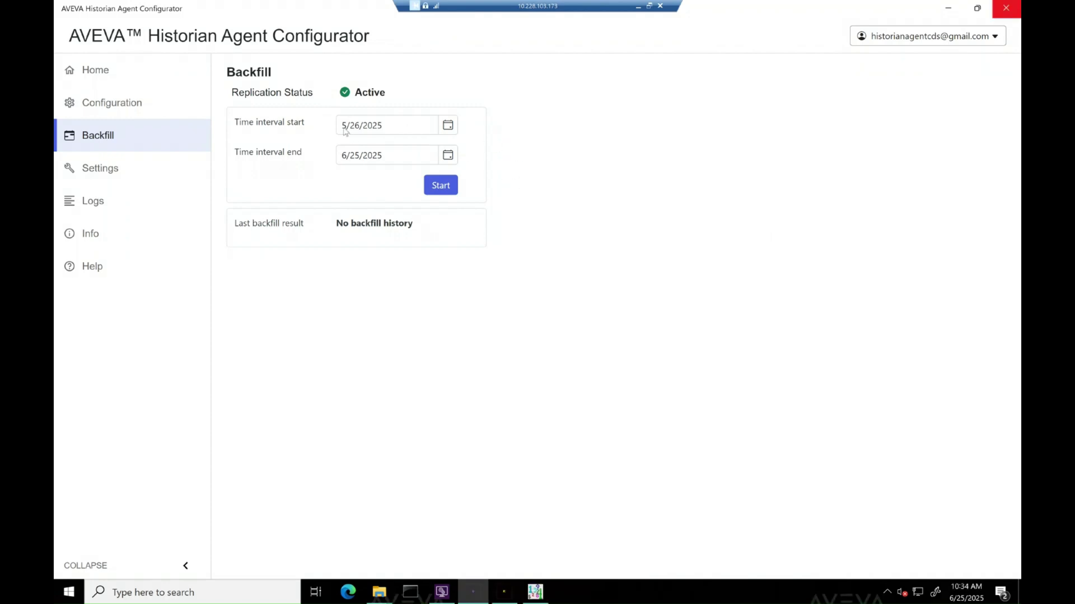
click(351, 127)
text(6/)
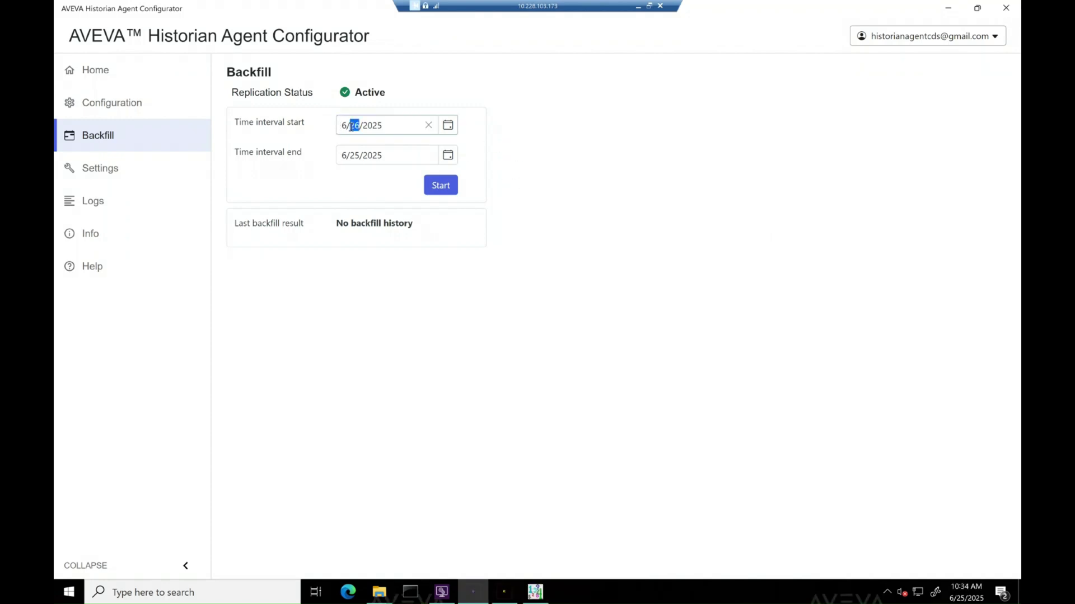
text(11)
click(355, 156)
Enter 12 as the backfill end day and set the first trend to Jun 10–12, 2025
text(12)
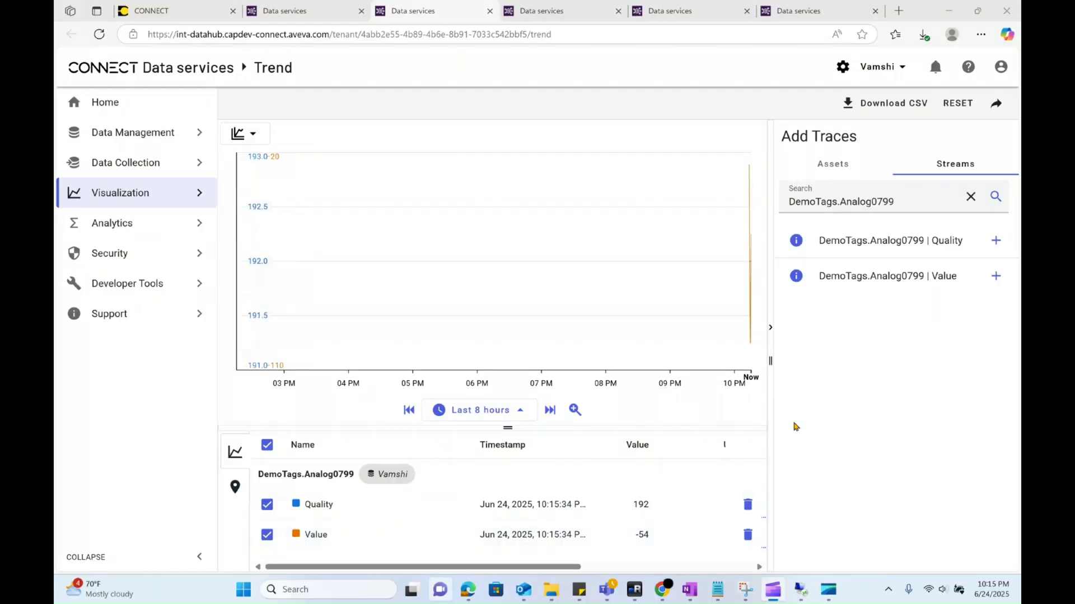
click(480, 411)
click(712, 186)
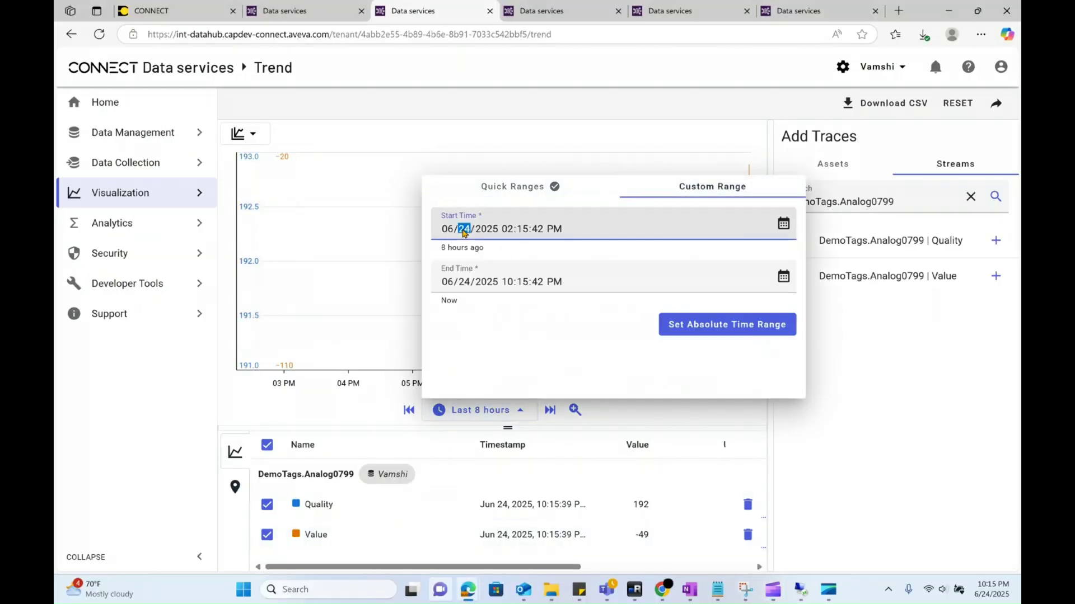
text(10)
click(463, 280)
text(12)
click(694, 320)
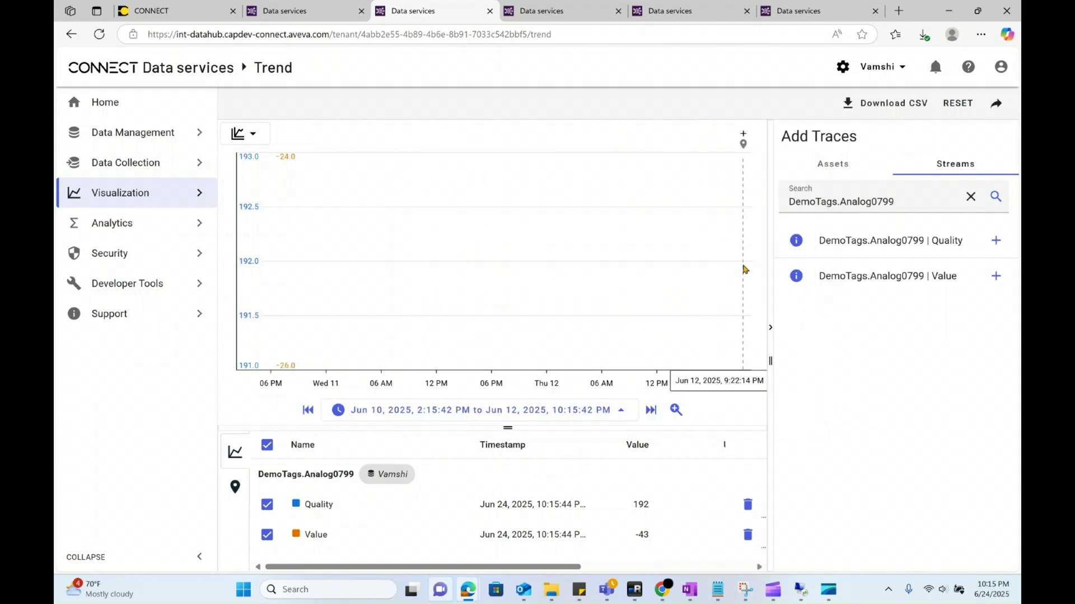
Set the AnalogDouble0251 trend to a custom range of Jun 10–12, 2025
click(541, 10)
click(516, 412)
click(462, 280)
text(12)
click(462, 230)
text(10)
click(694, 320)
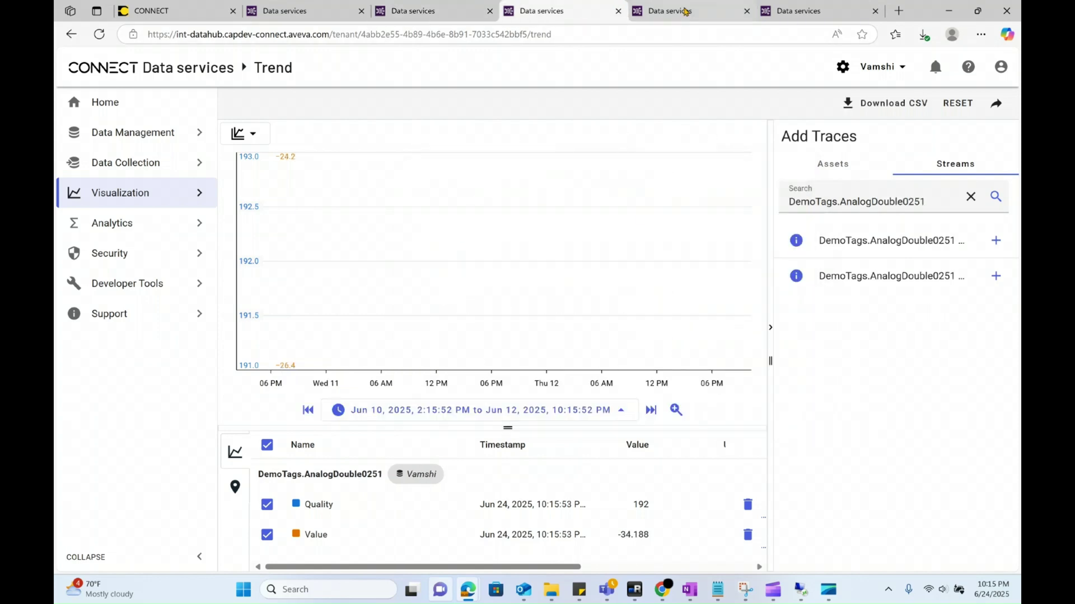
Set the Discrete0609 trend to a custom range of Jun 10–12, 2025
click(670, 11)
click(484, 415)
click(712, 186)
click(462, 230)
text(10/2025 02:16:01 PM)
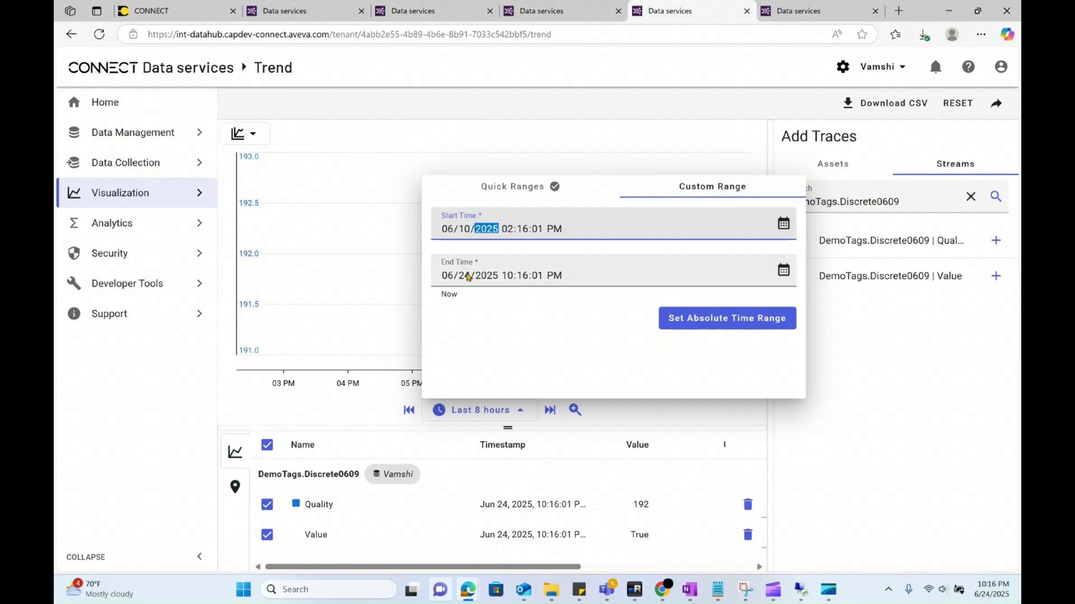
click(462, 276)
text(12)
click(677, 312)
Set the string1249 trend to a custom range of Jun 10–12, 2025
click(798, 11)
click(485, 411)
click(712, 186)
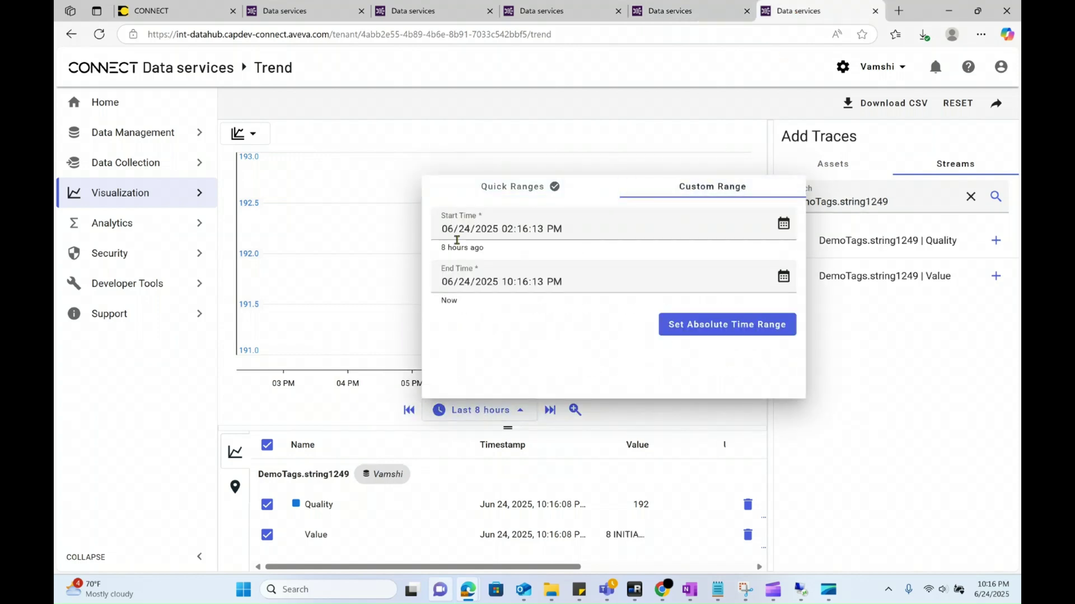
click(462, 230)
text(10)
click(462, 275)
text(12)
click(698, 317)
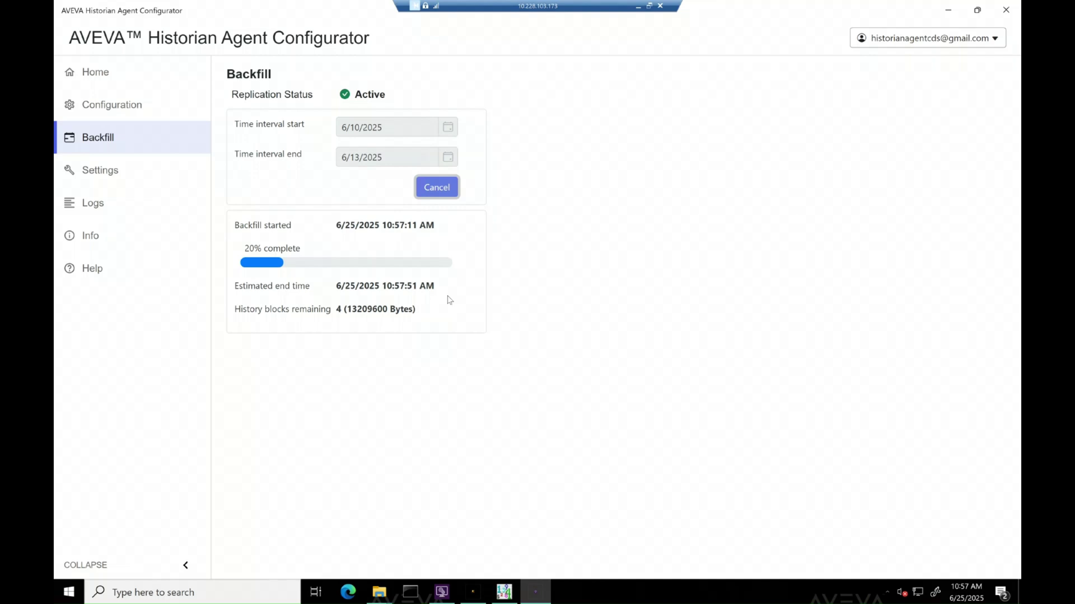
Check the Home counters during the backfill, then confirm on Backfill that it Succeeded
click(120, 84)
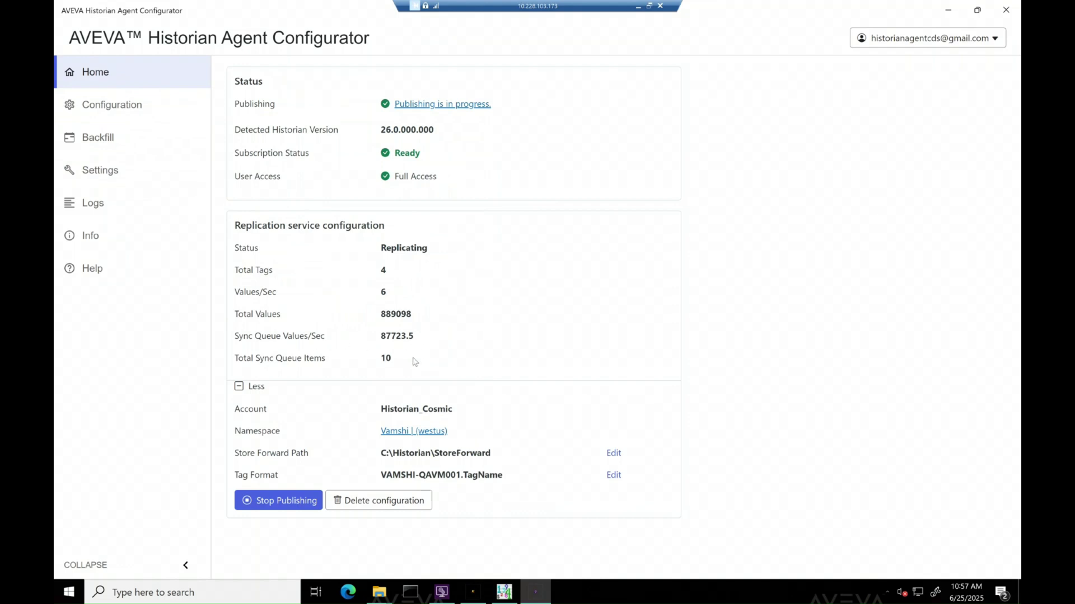
double_click(397, 336)
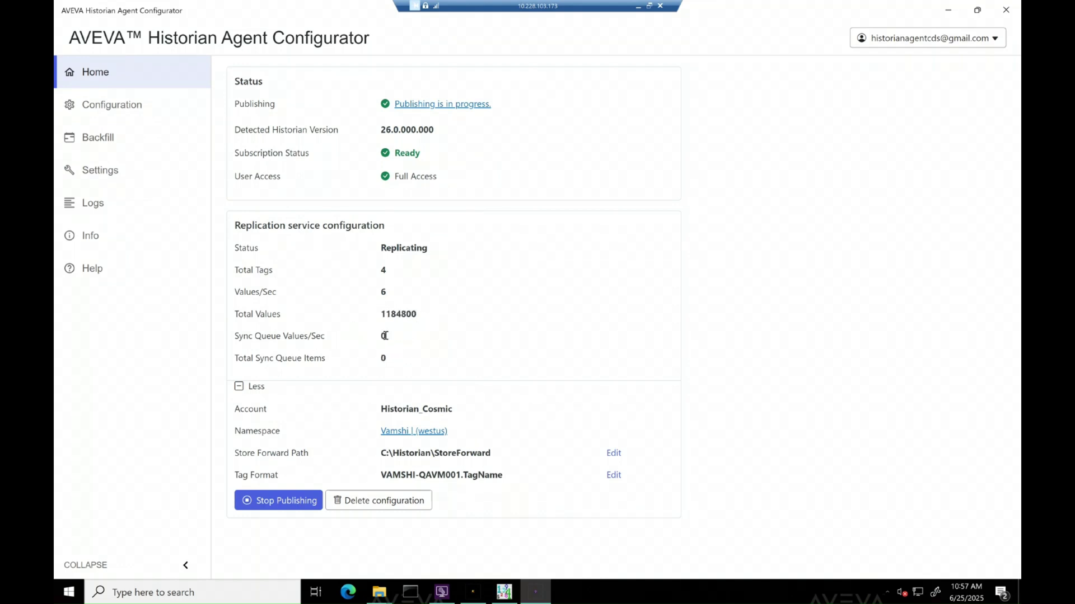
click(106, 139)
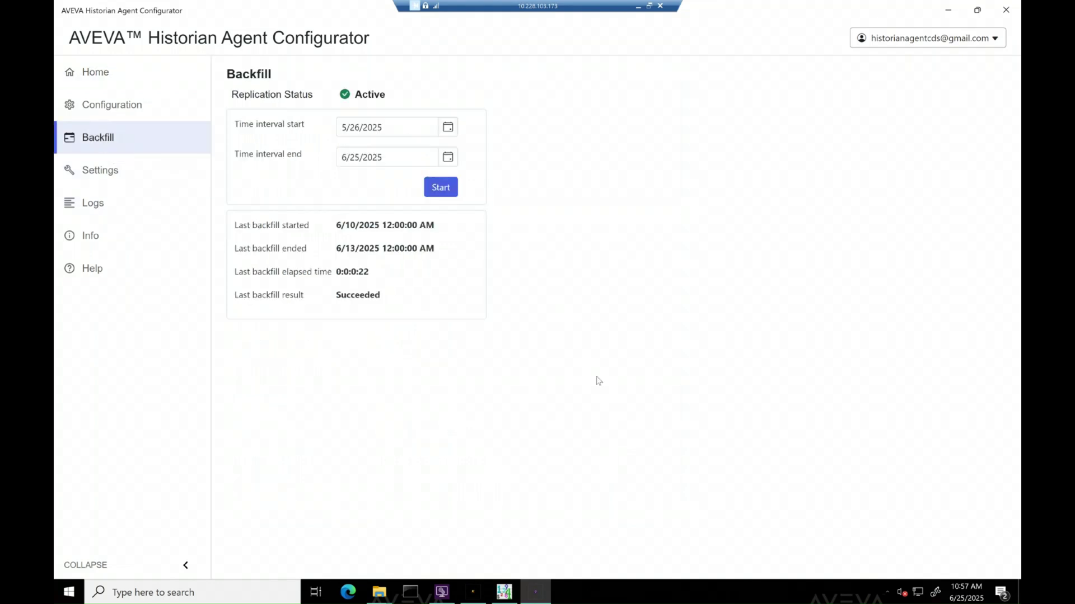
double_click(364, 273)
click(384, 276)
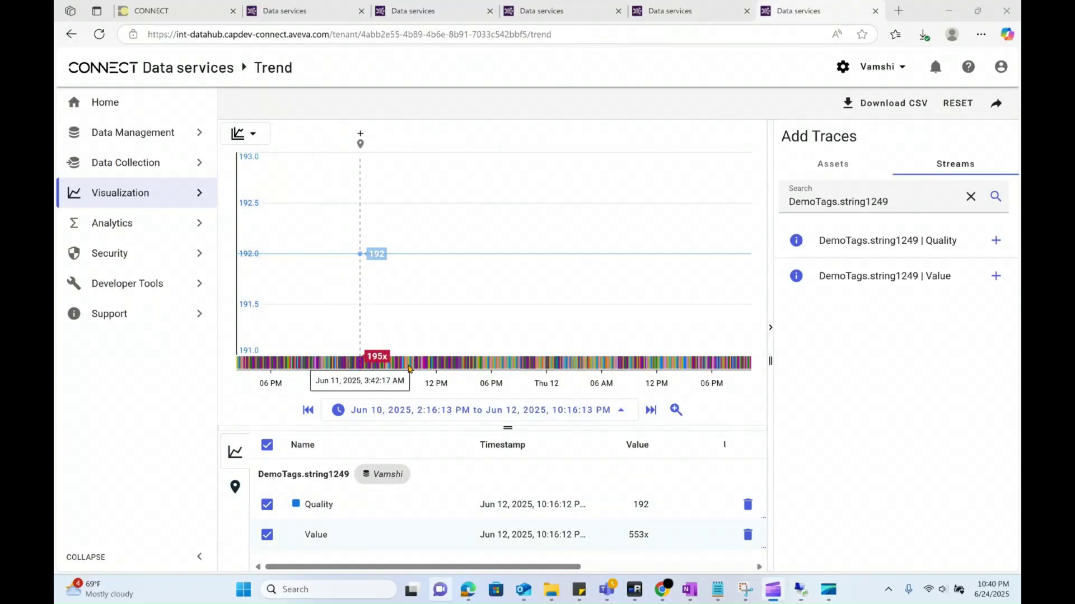
Move the Analog0799 trend's start back to June 5
click(412, 13)
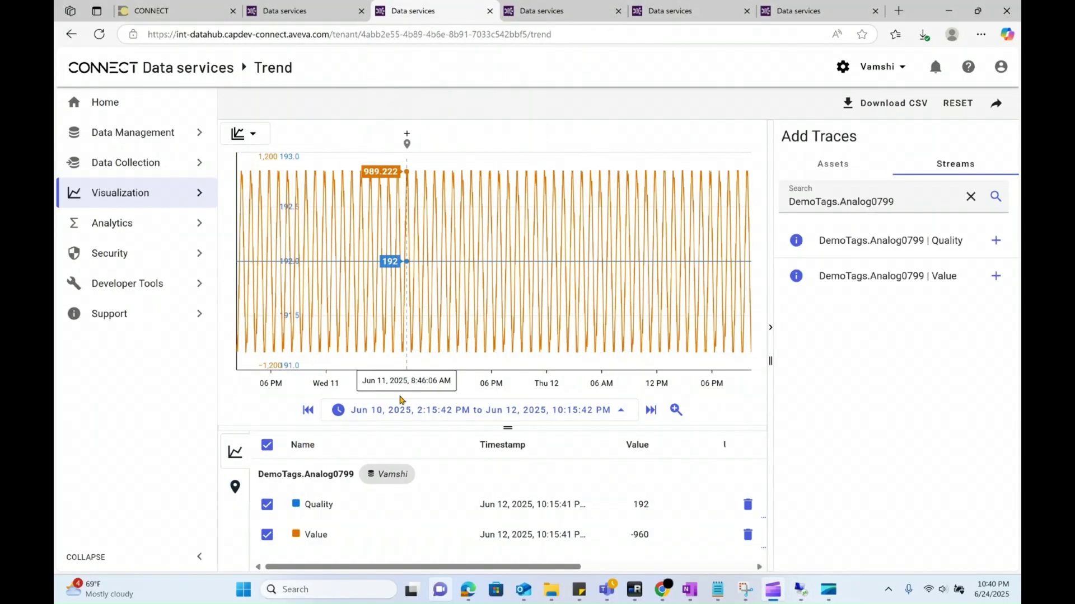
click(560, 11)
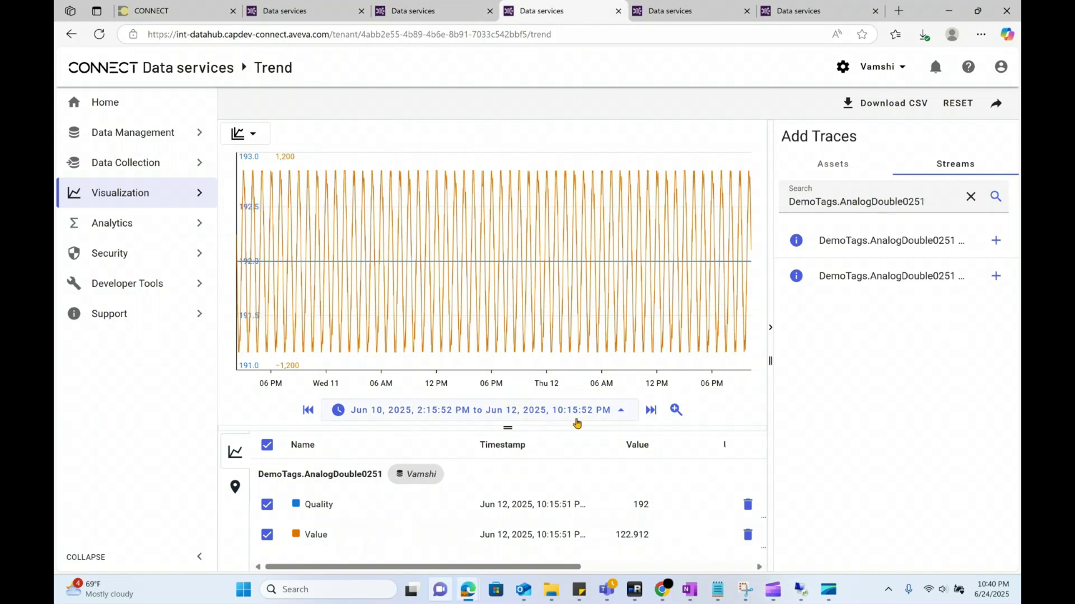
click(686, 7)
click(411, 10)
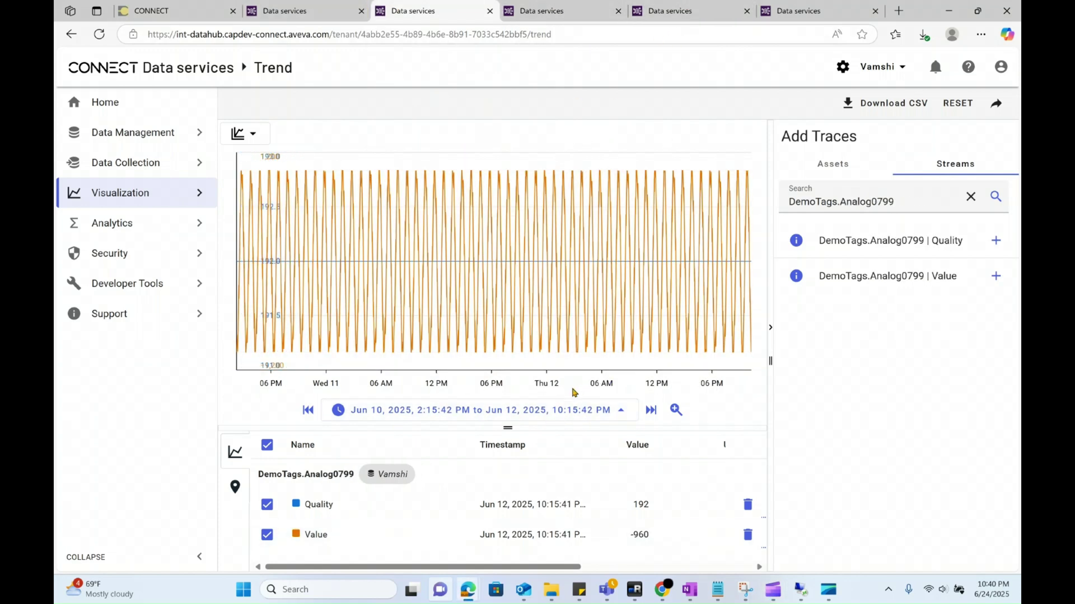
click(364, 411)
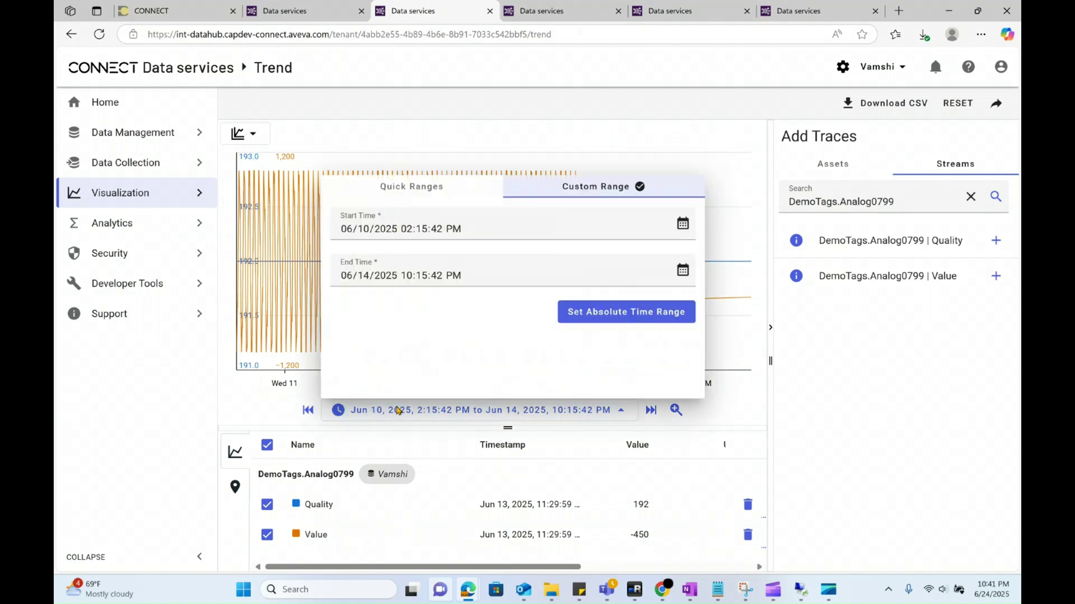
click(364, 234)
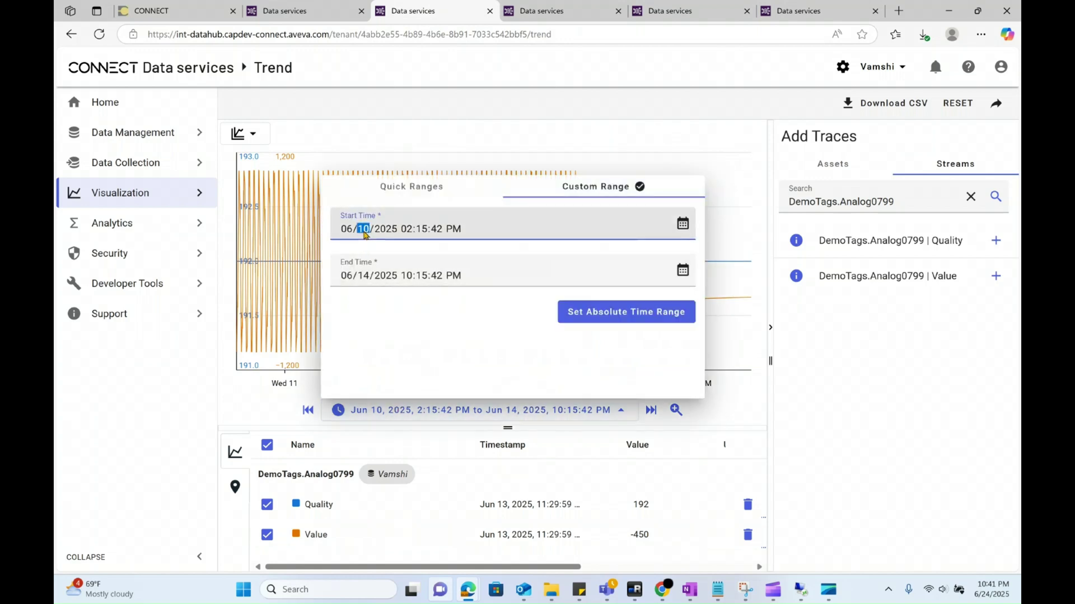
text(05)
click(609, 314)
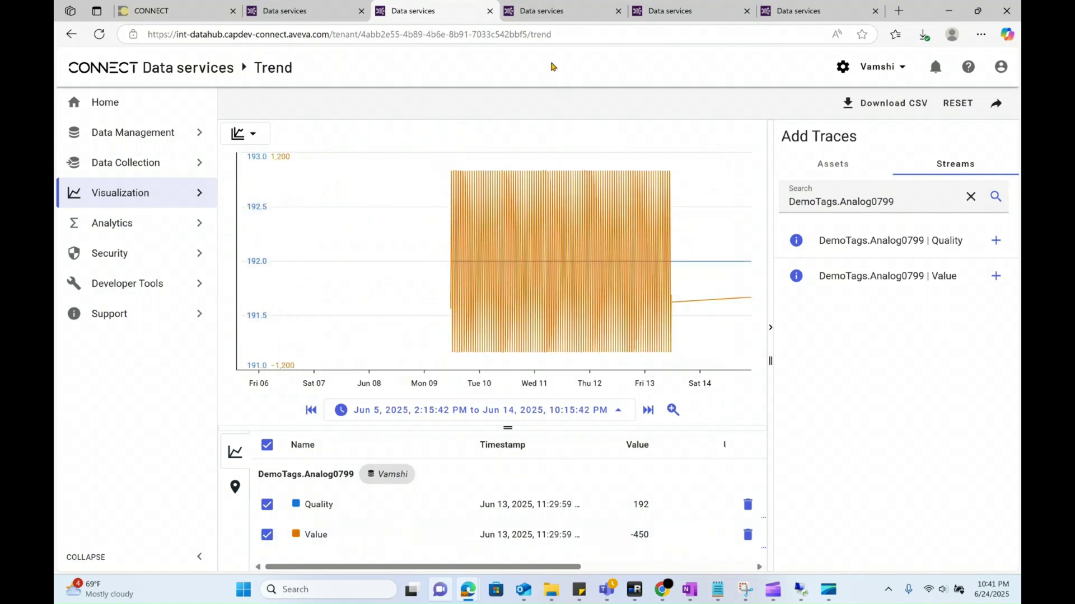
Move the AnalogDouble0251 and Discrete0609 trends' start back to June 5
key(ctrl+Tab)
click(408, 410)
click(364, 234)
text(05/2025 02:15:52 PM)
click(609, 315)
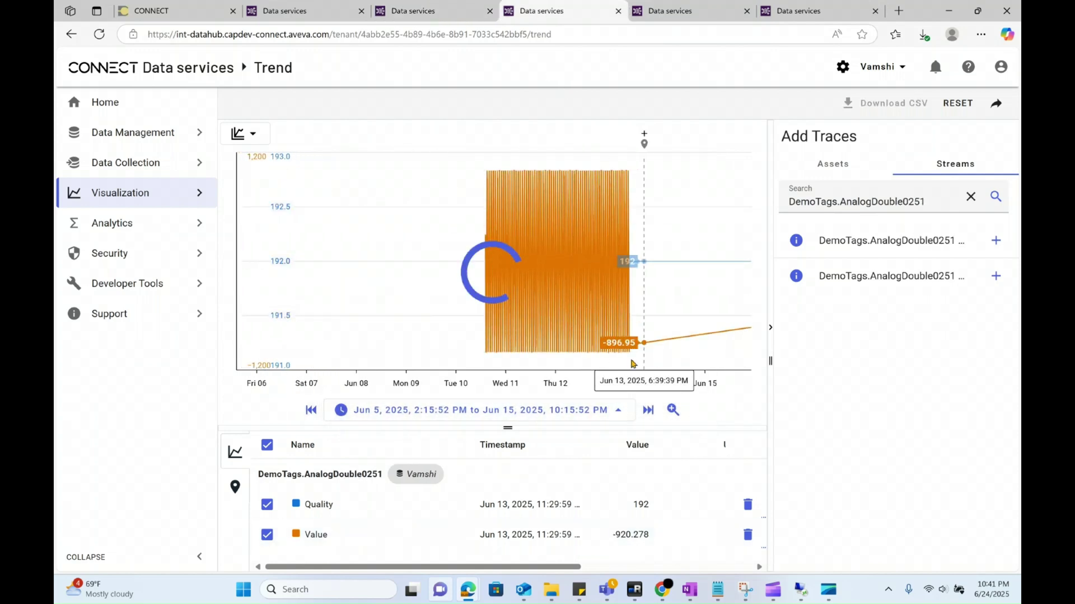
key(ctrl+Tab)
click(408, 409)
click(364, 234)
text(05)
click(609, 315)
Change the string1249 trend's start day to 05
key(ctrl+Tab)
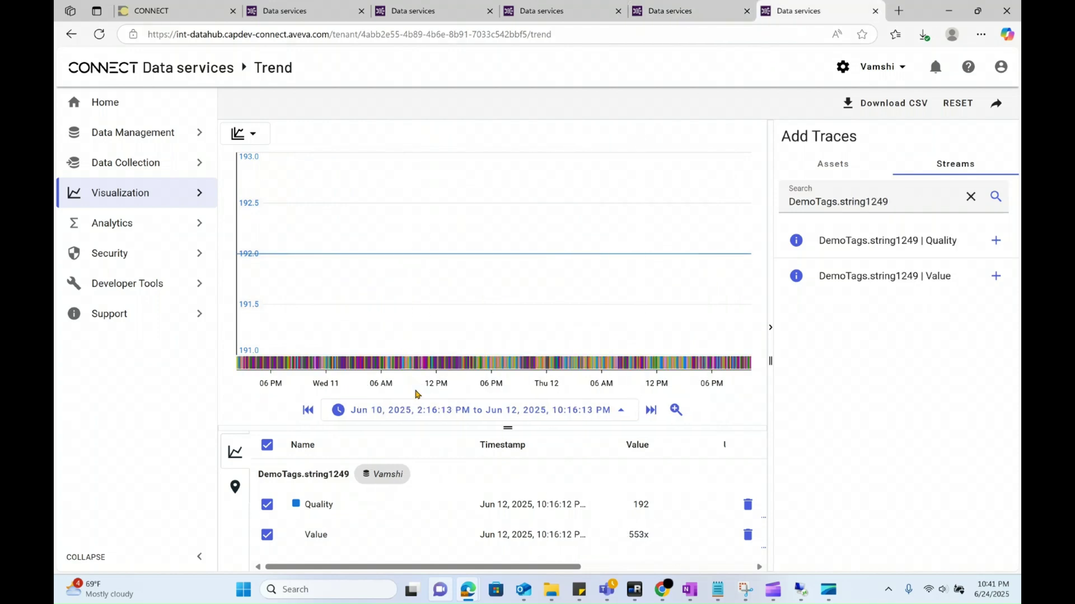
click(408, 410)
click(361, 232)
text(05)
click(364, 282)
Apply the widened string1249 range, then set the backfill interval to 6/1/2025–6/9/2025
click(609, 317)
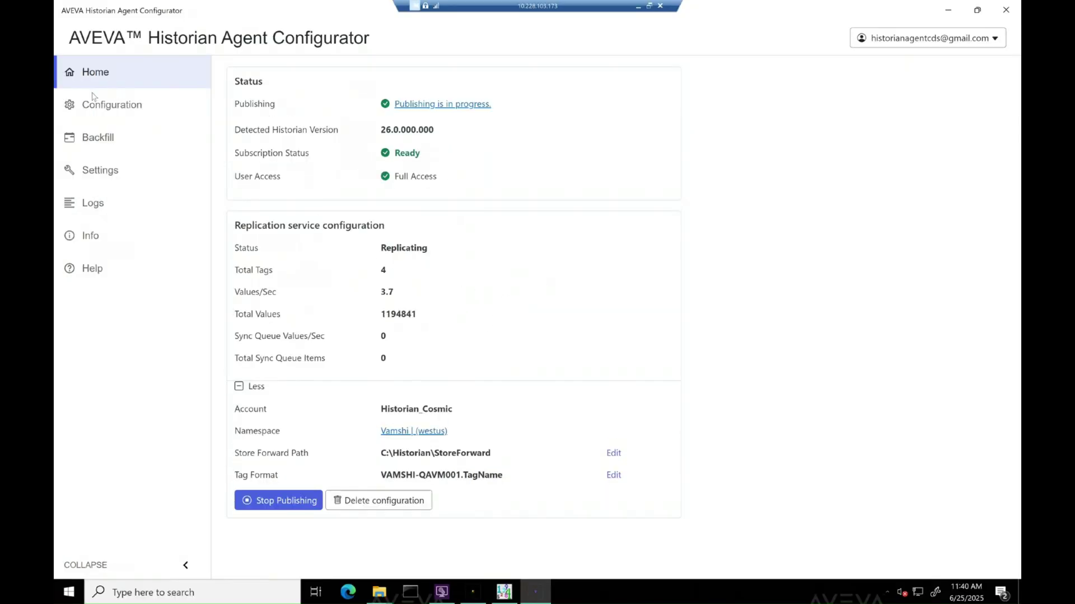
click(97, 149)
click(386, 128)
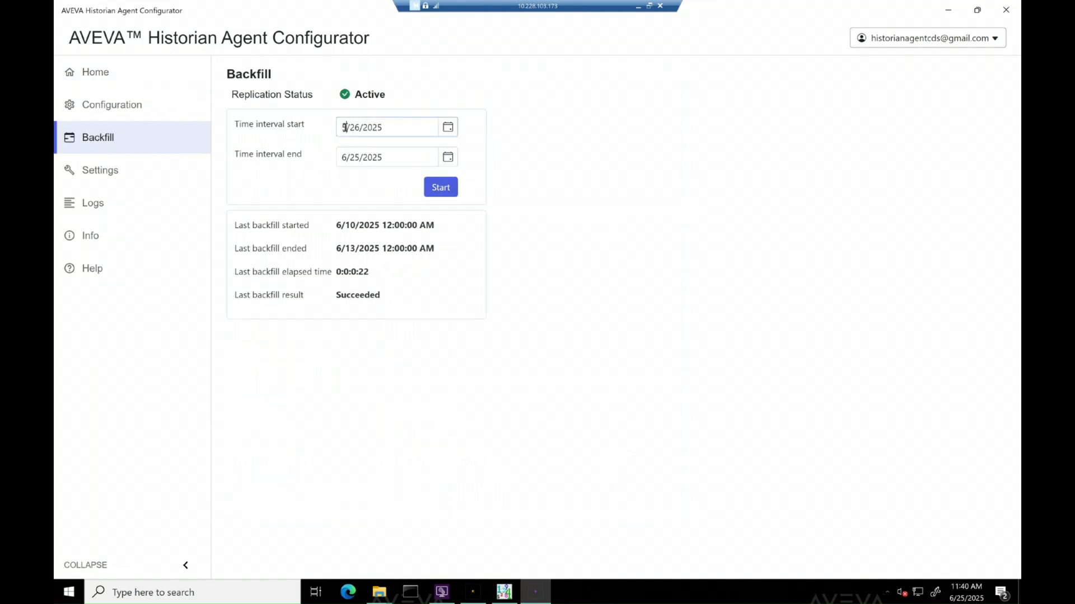
text(6/1/)
key(Tab)
text(6/9)
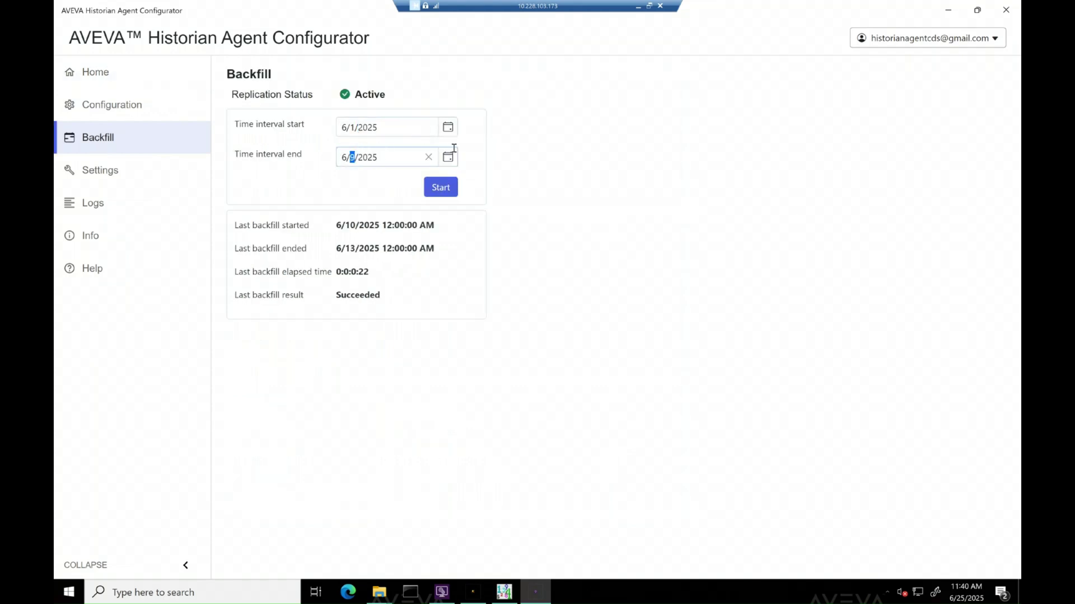
Start the 6/1–6/9 backfill and cancel it partway so it reads Canceled
click(440, 187)
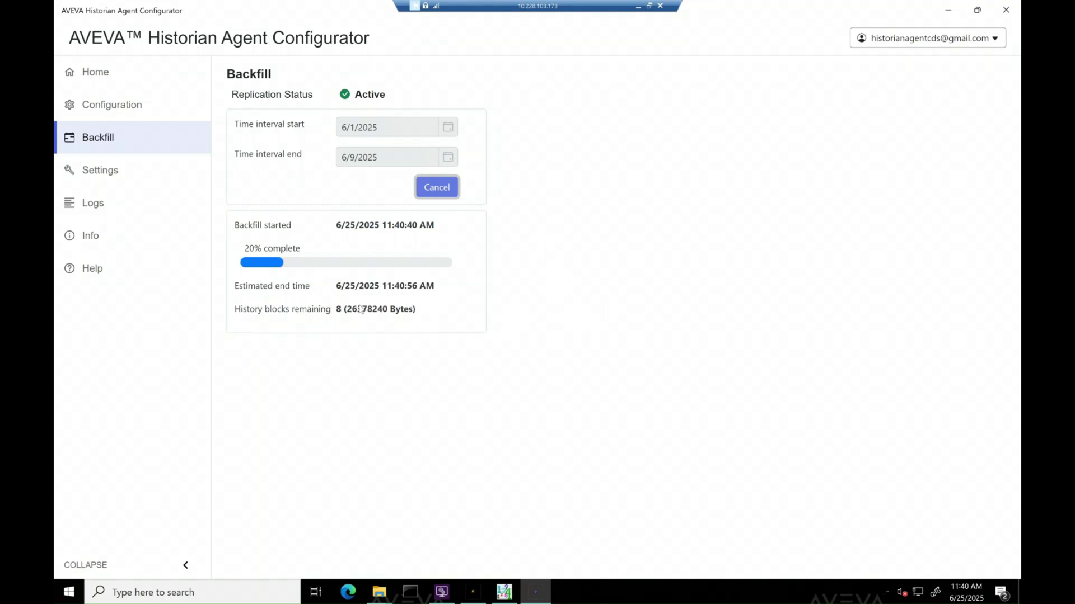
click(436, 189)
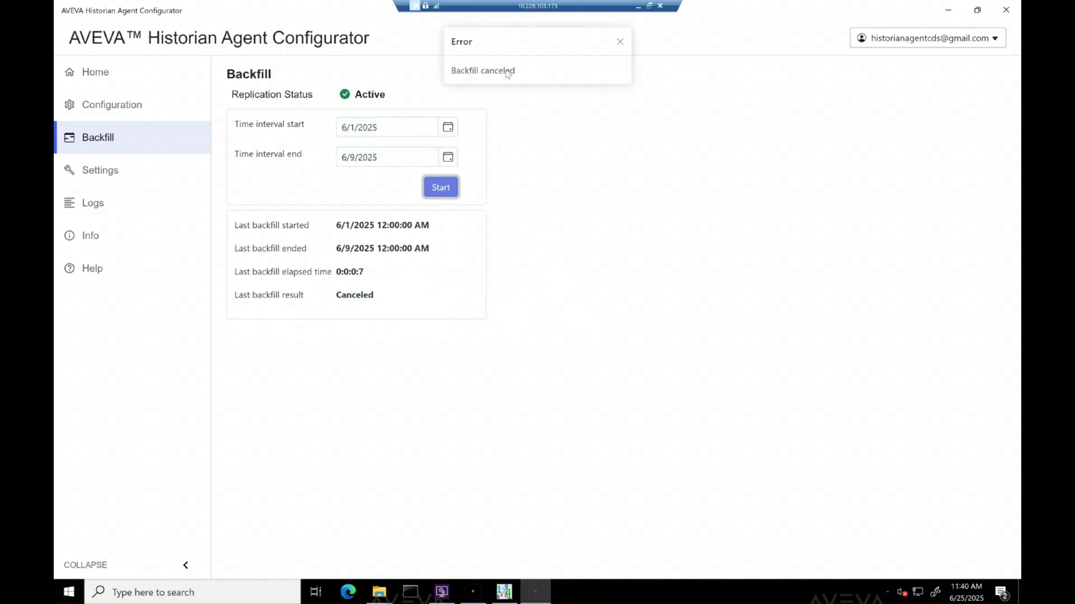
drag(509, 71, 453, 70)
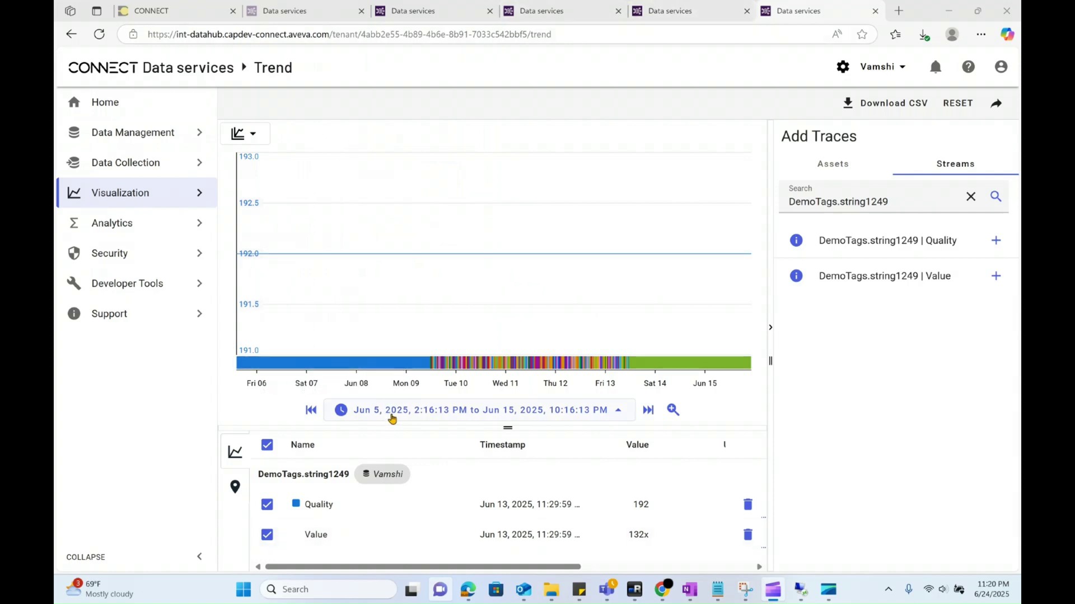
Set the DemoTags.Analog0799 trend to an absolute range of Jun 1 to Jun 9
click(415, 11)
click(440, 412)
click(362, 234)
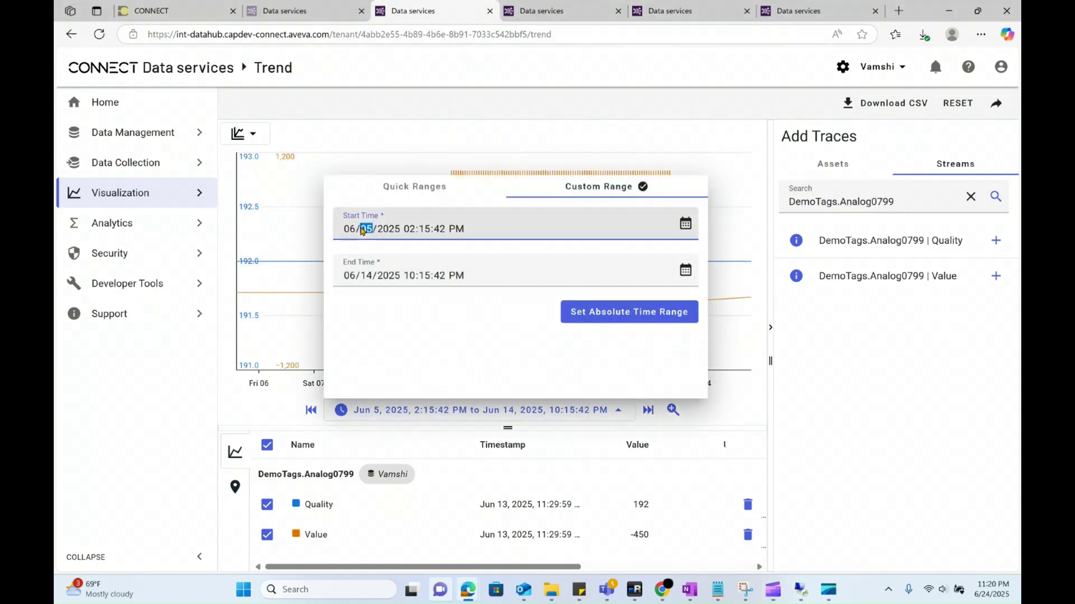
text(01)
click(362, 280)
text(09)
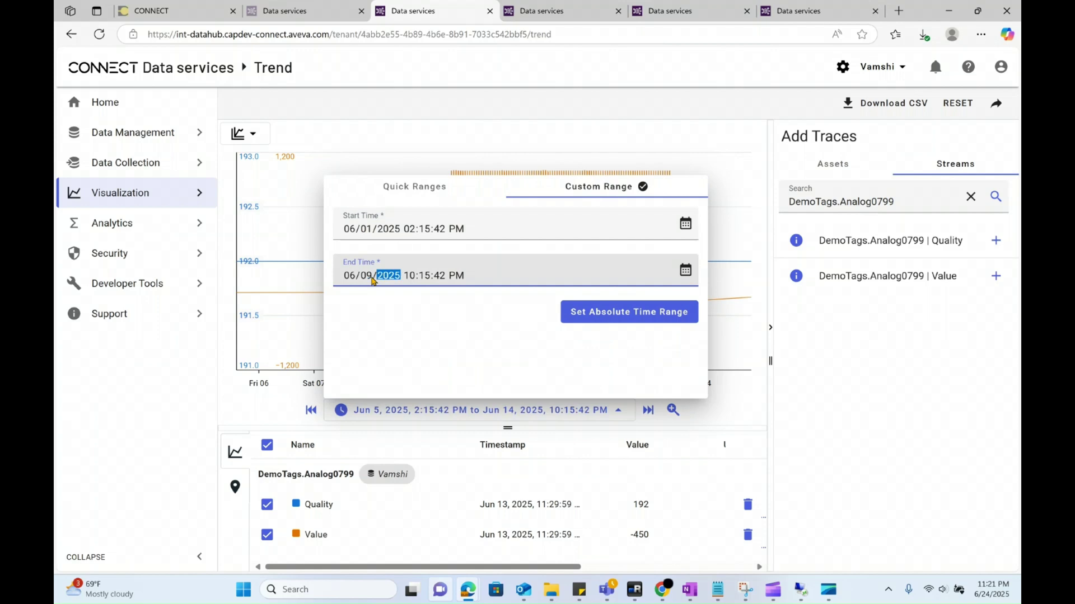
click(586, 312)
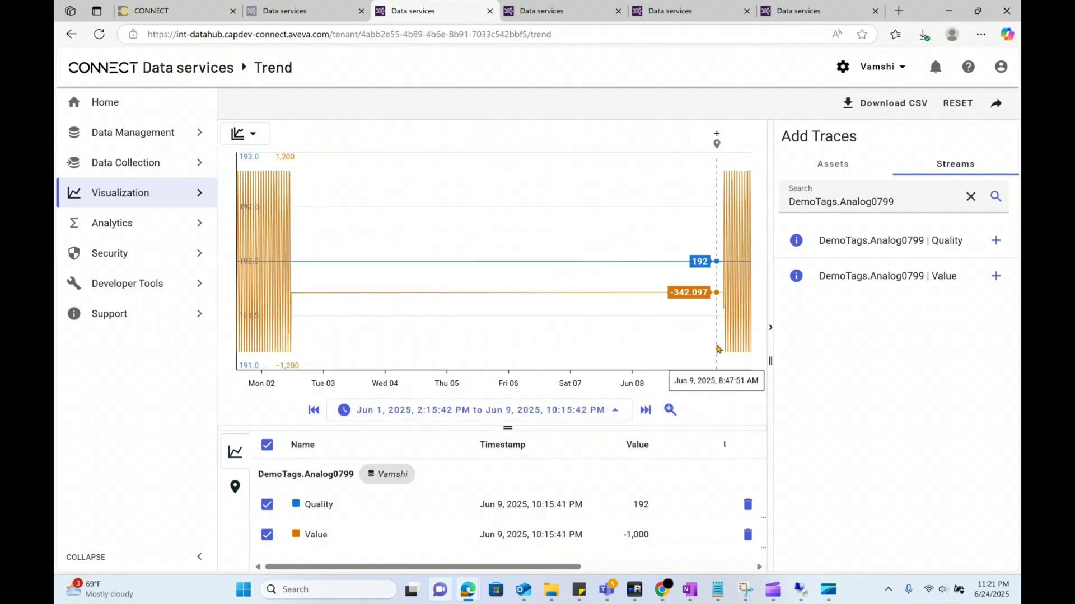
Set the DemoTags.AnalogDouble0251 trend to an absolute range of Jun 1 to Jun 9
click(541, 10)
click(392, 415)
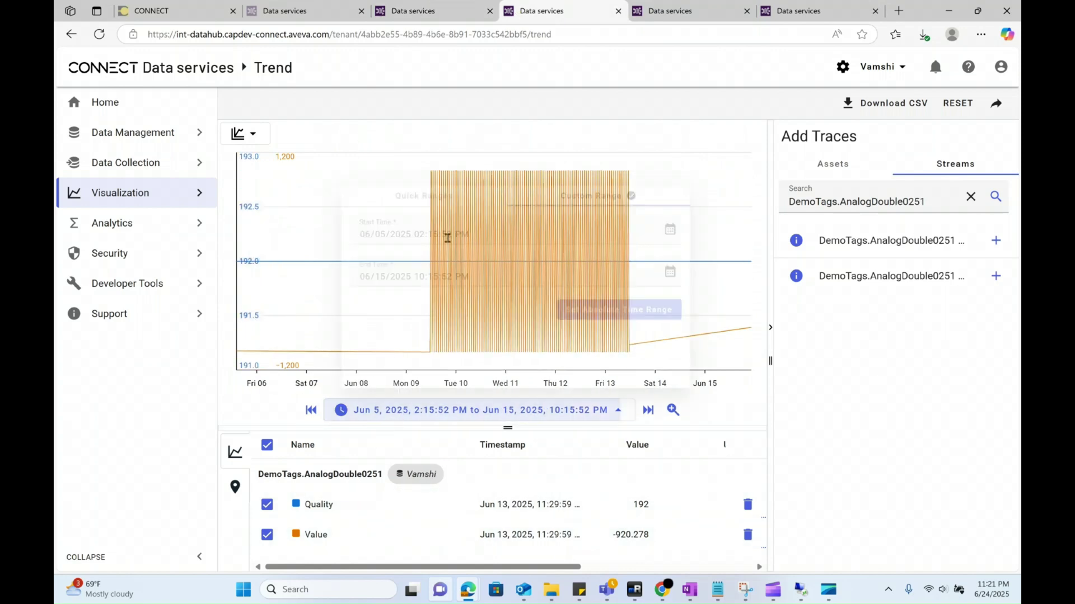
text(01)
key(Tab)
key(Right)
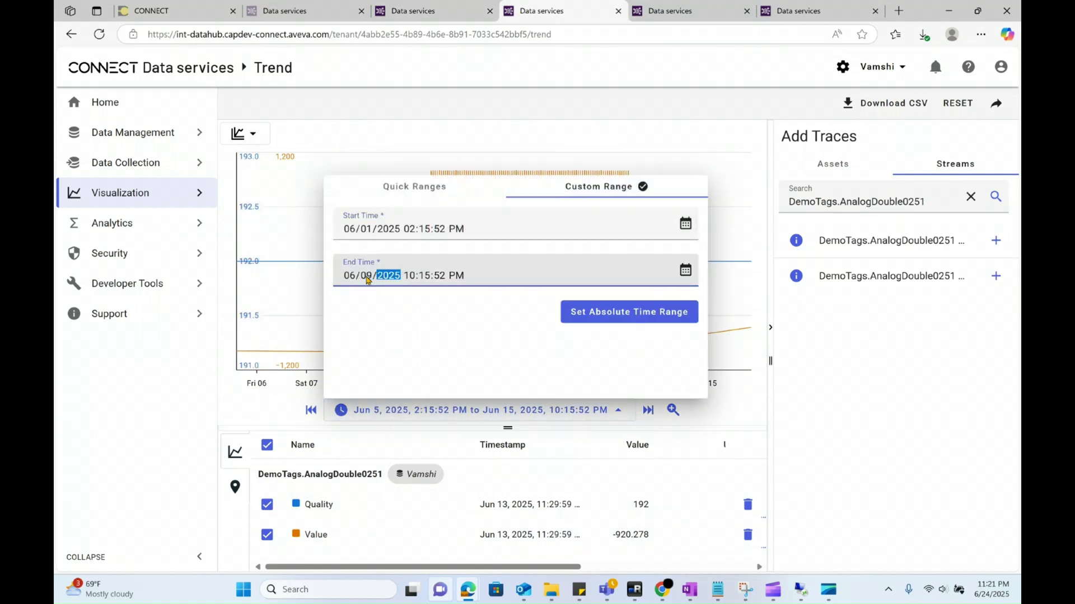
text(09)
click(580, 316)
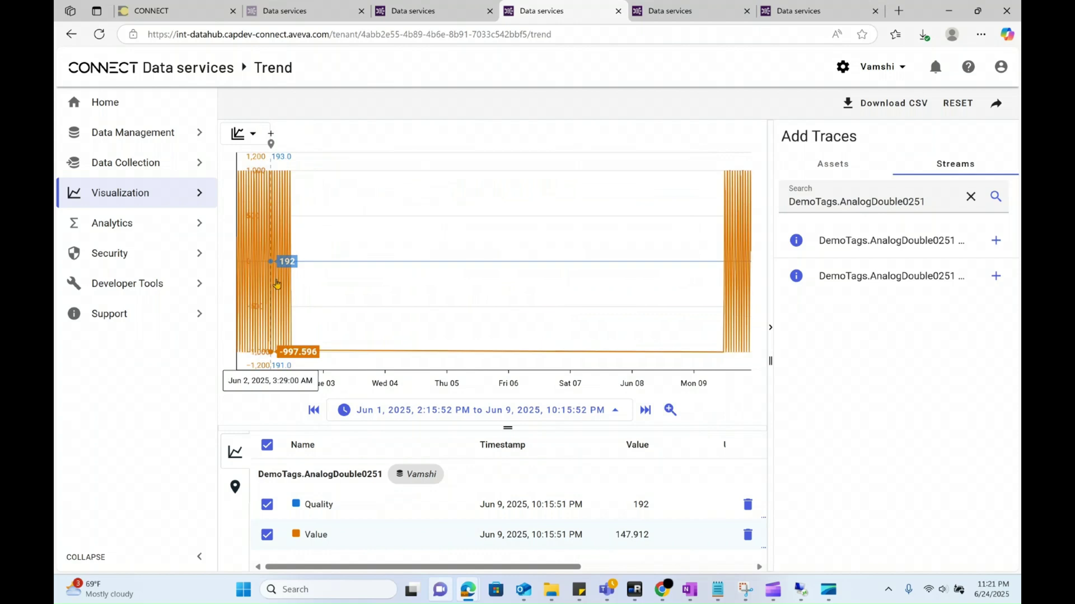
Set the DemoTags.Discrete0609 trend to an absolute range of Jun 1 to Jun 9
key(ctrl+Tab)
click(480, 410)
text(01 PM)
key(Tab)
key(Right)
text(09)
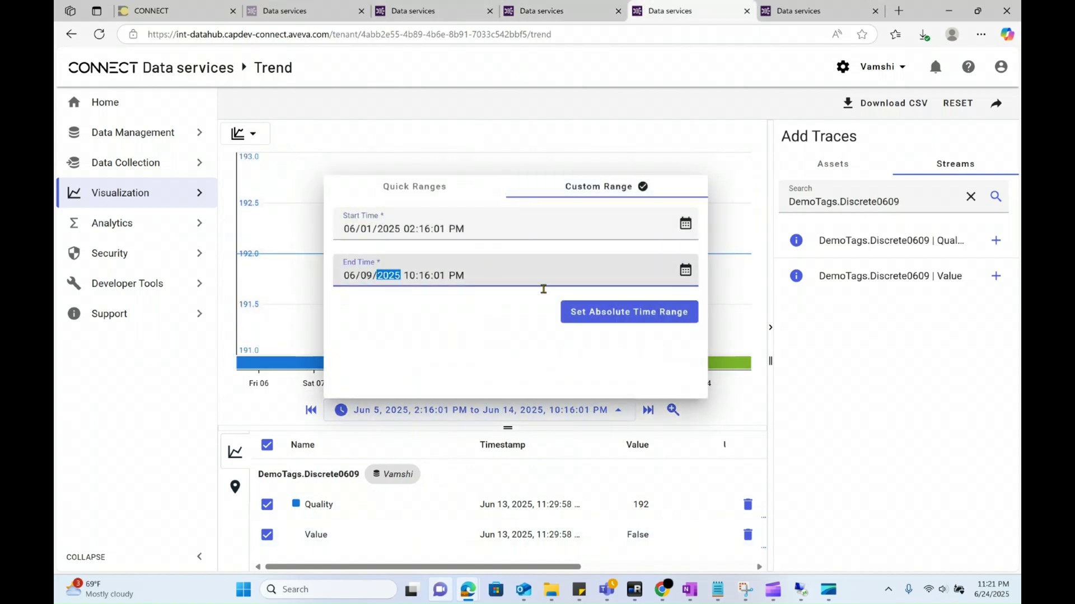
click(629, 310)
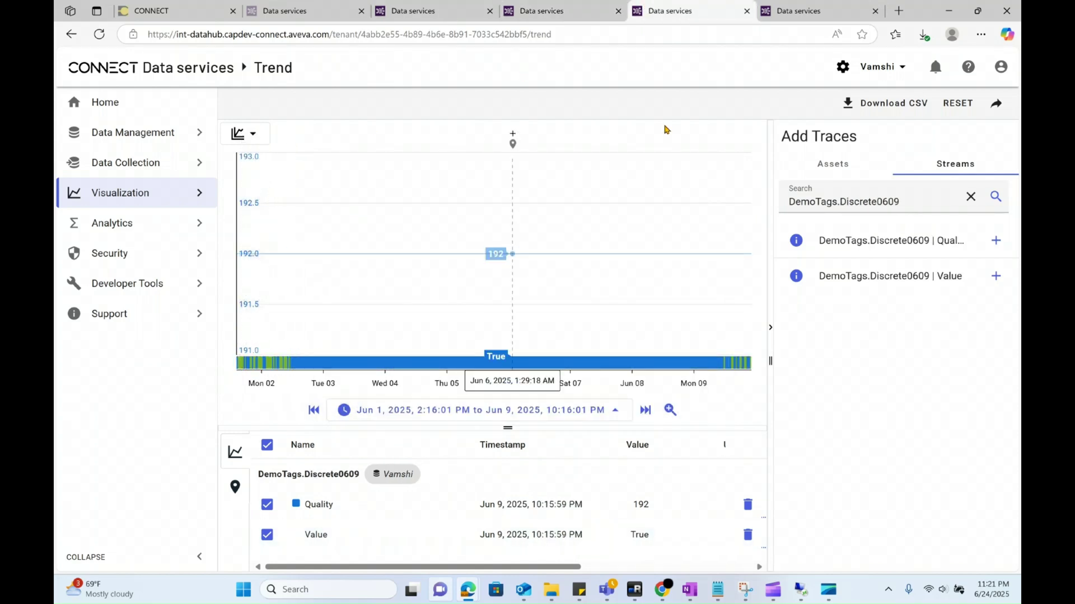
Set the DemoTags.string1249 trend to an absolute range of Jun 1 to Jun 9
key(ctrl+Tab)
click(481, 410)
text(01/2025 02:16:13 PM)
key(Tab)
key(Right)
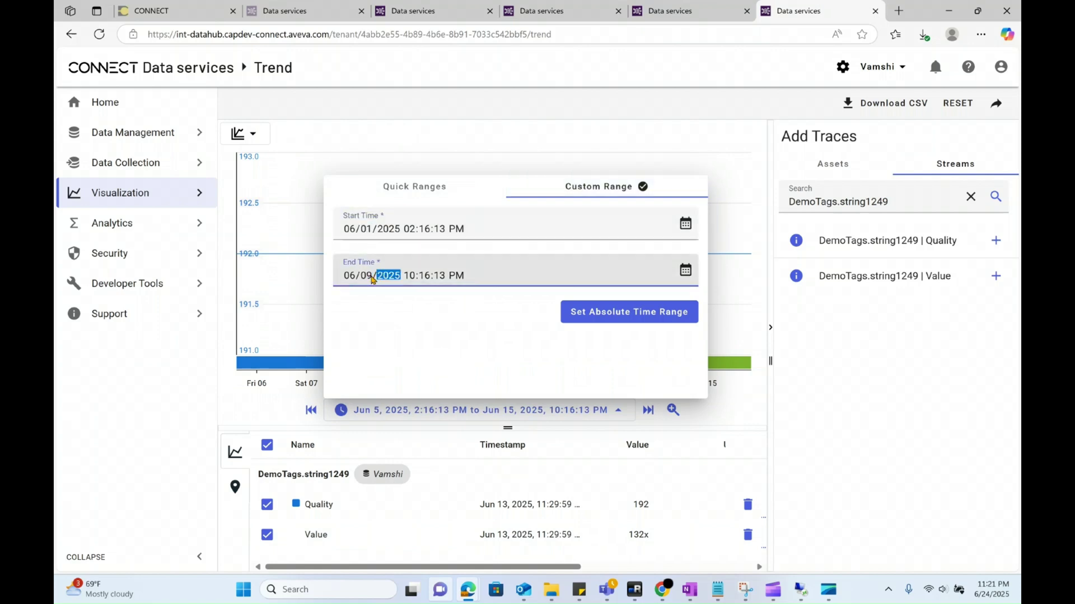
text(09)
click(629, 312)
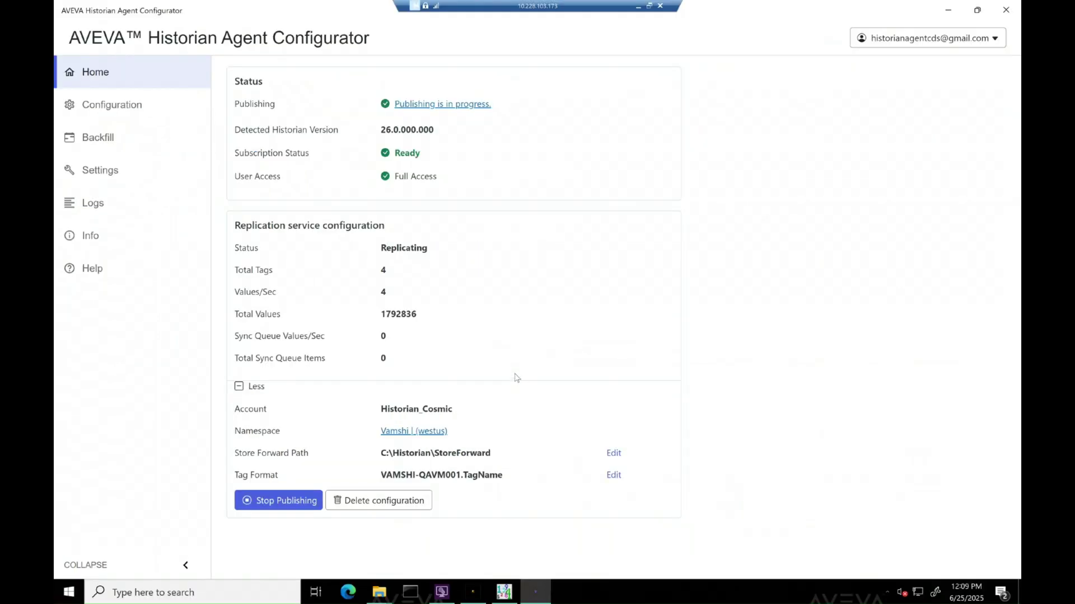
Navigate This PC to C:\ProgramData\ArchestrA\Historian\CDSPublisher
mouse_move(376, 595)
click(377, 523)
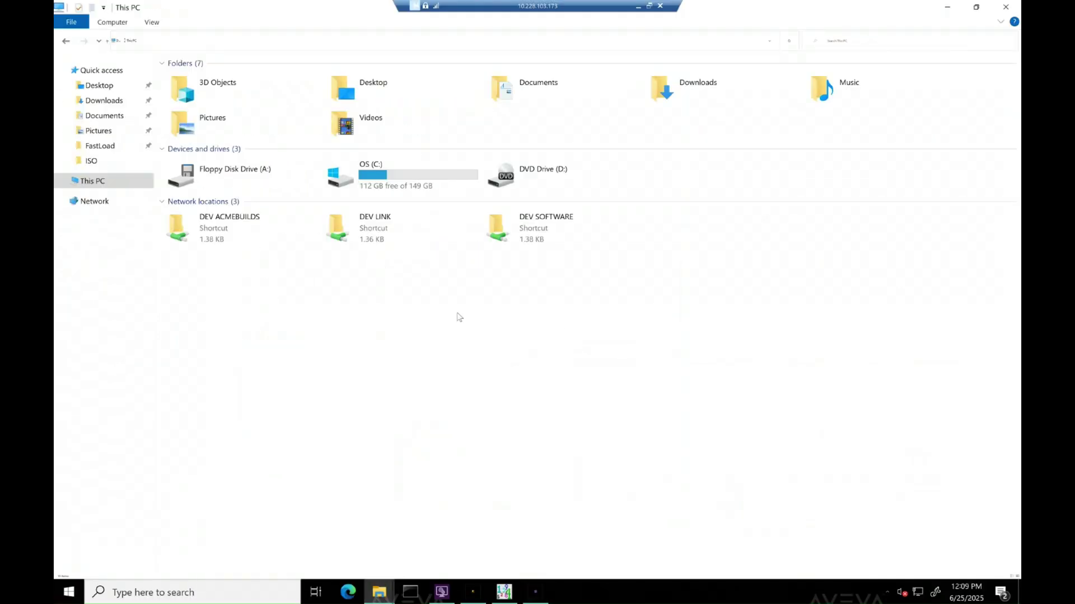
double_click(402, 175)
double_click(402, 175)
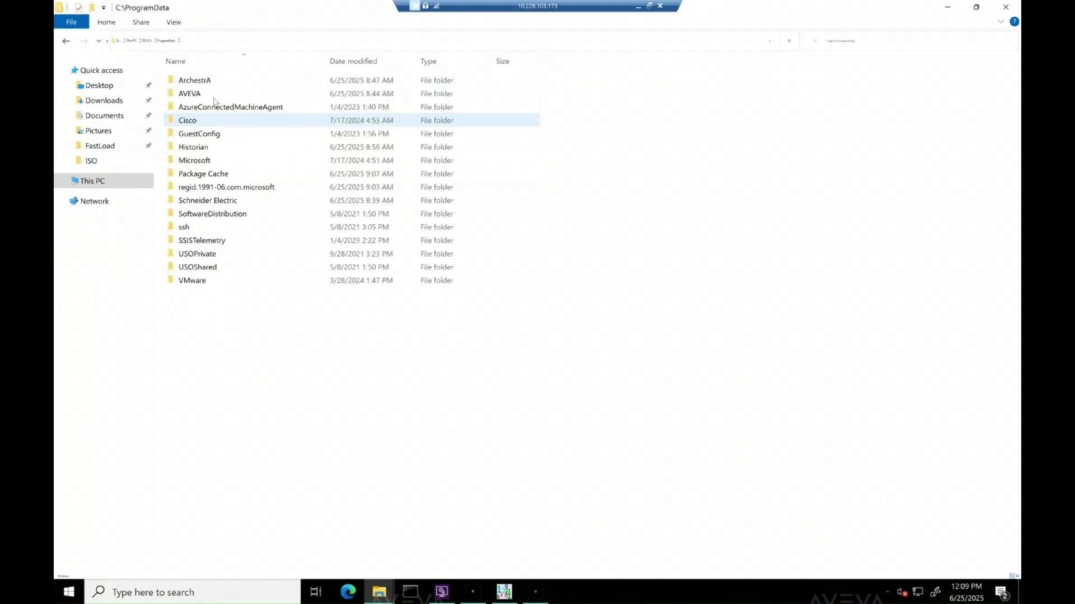
double_click(212, 83)
double_click(208, 93)
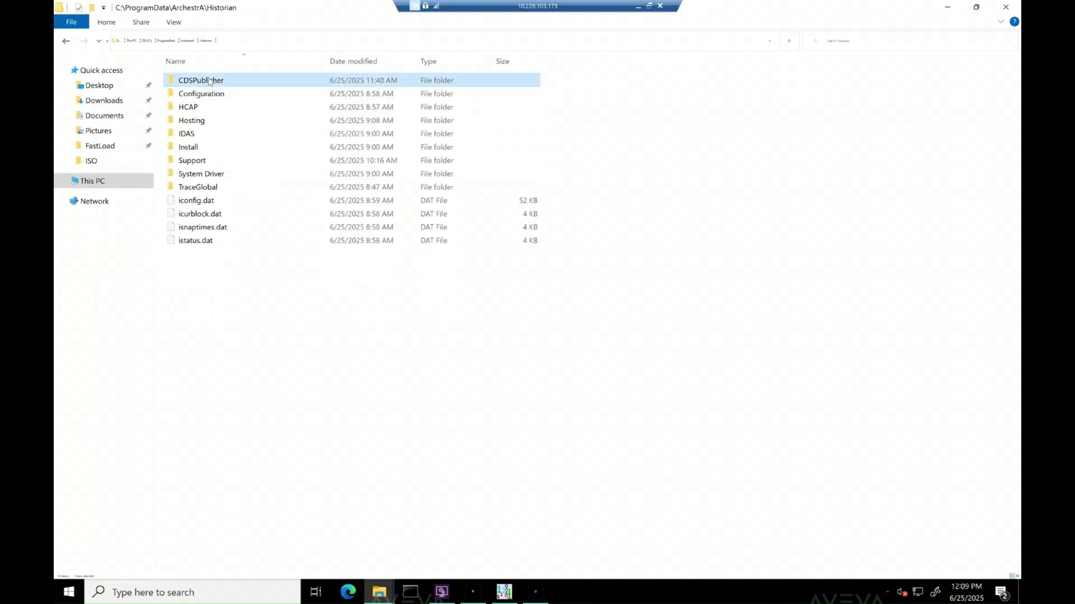
double_click(208, 81)
Open backfill-history.txt in a maximized Notepad and scroll through the job records
click(263, 93)
double_click(259, 94)
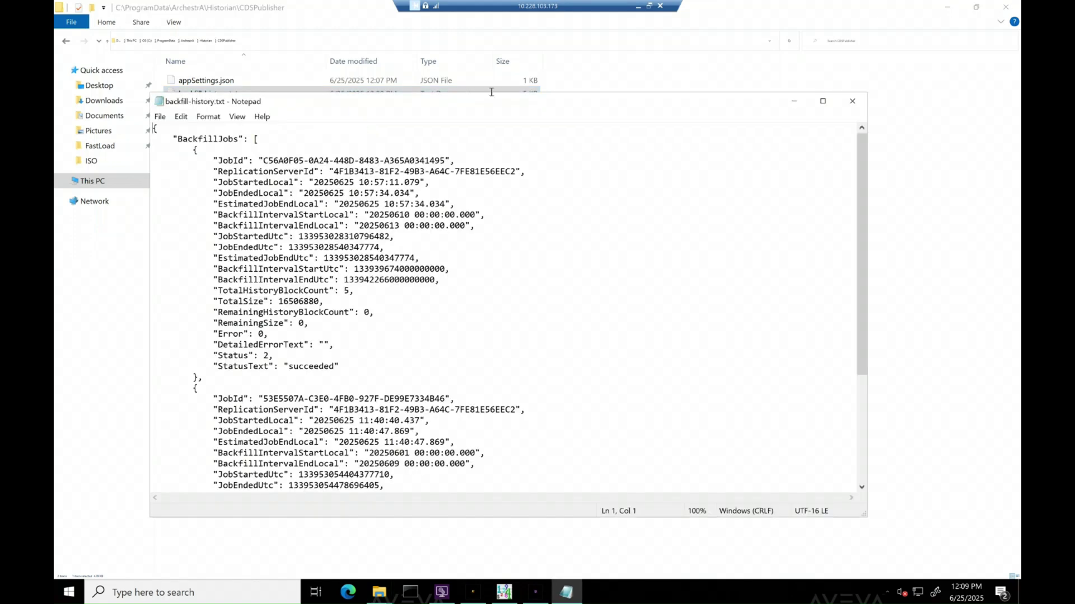
click(821, 102)
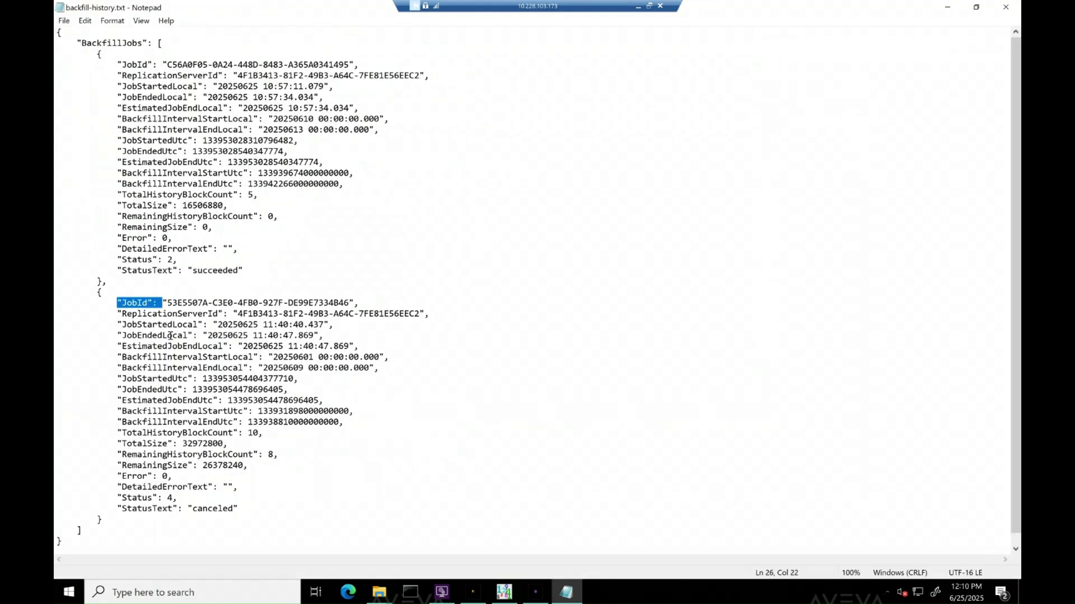
scroll(275, 492, down, 1)
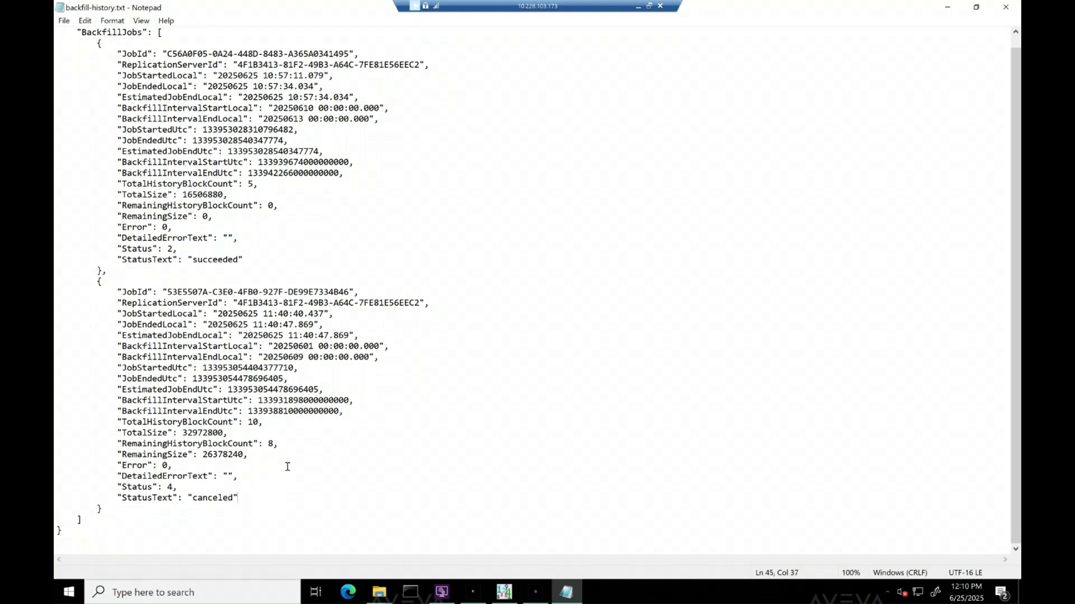